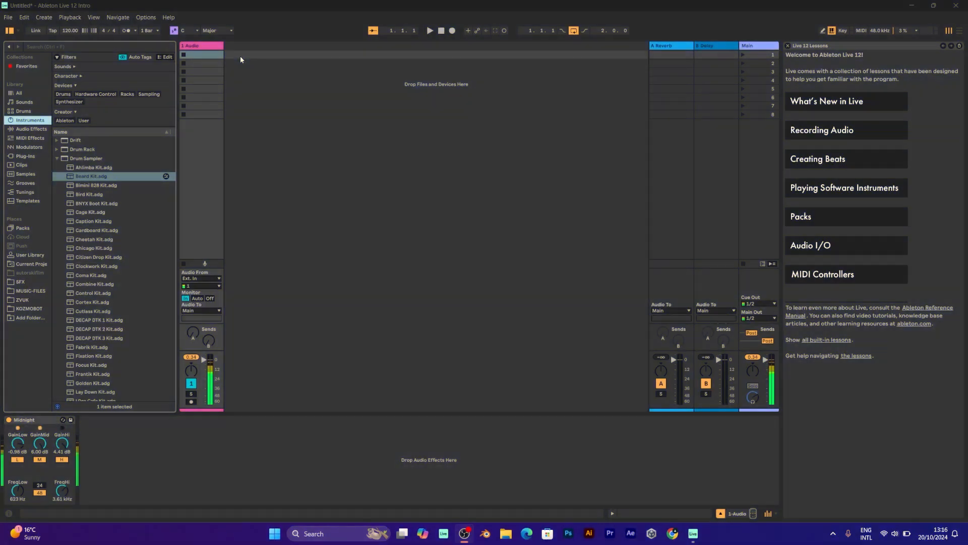
Step: Insert a MIDI track after the first audio track, followed by another audio track
right_click(240, 55)
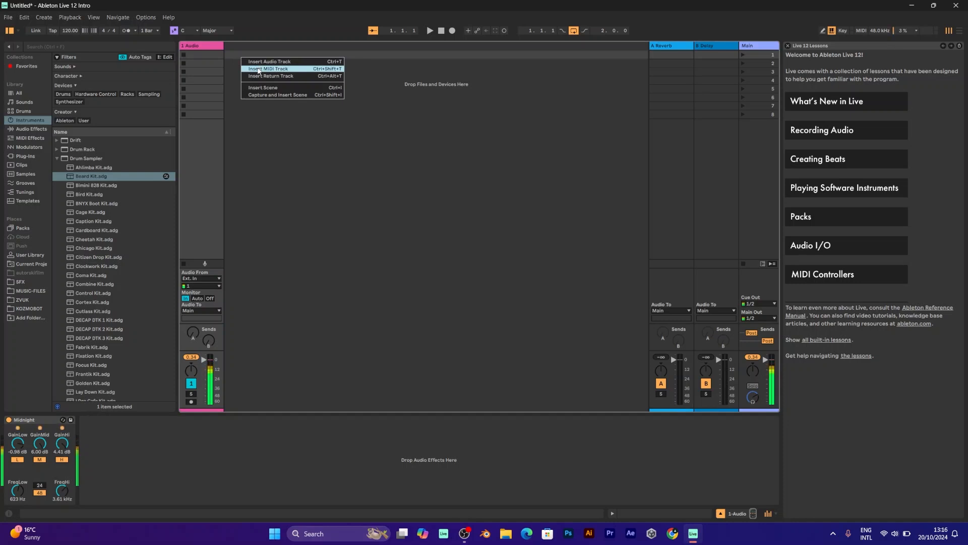
click(258, 69)
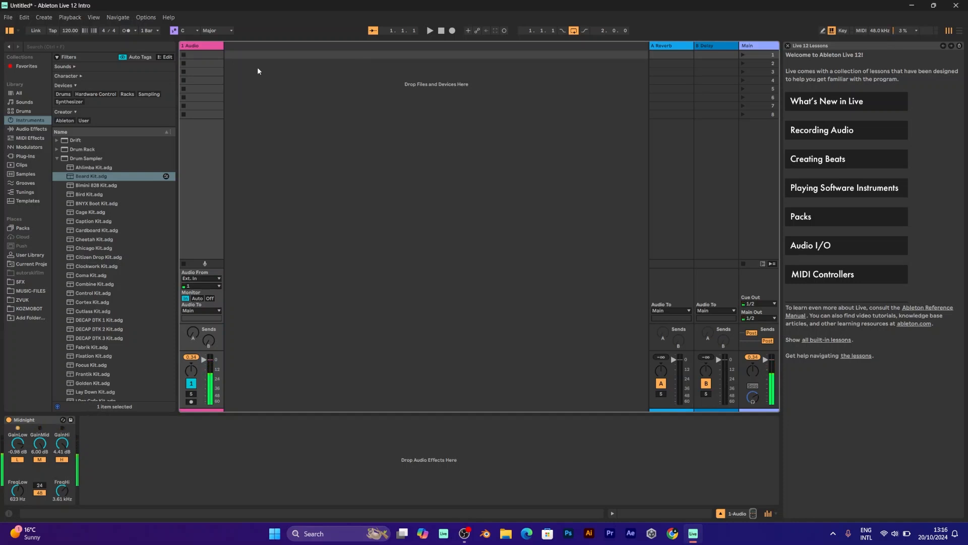
right_click(285, 53)
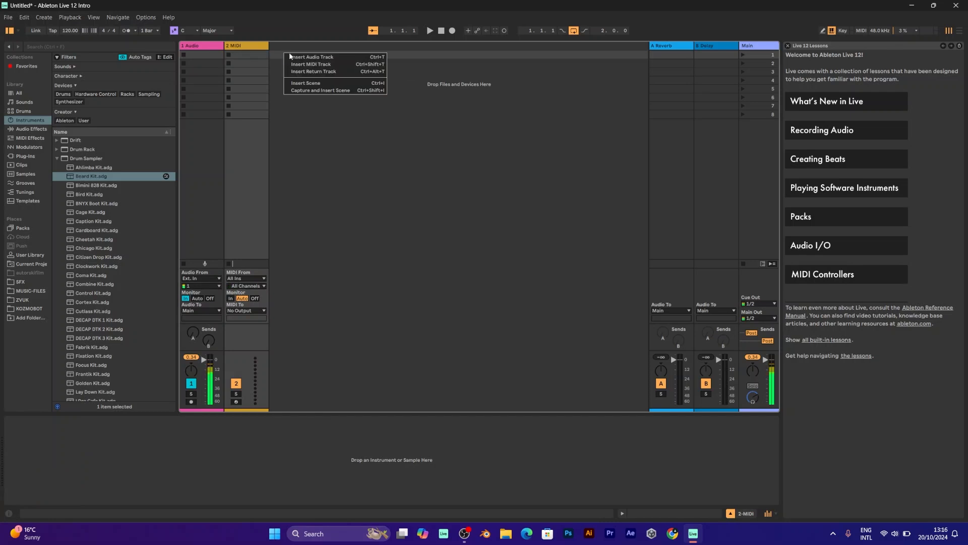
click(292, 57)
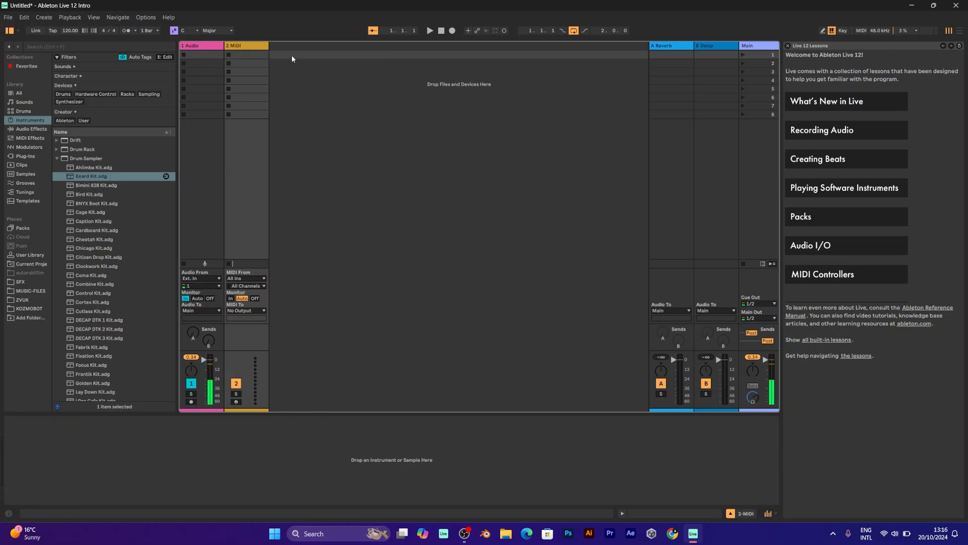
Step: Audition presets from the Sounds library for the MIDI track, including Kyoto Guitar, Kyoto Pluck and Interplanetary Trip Pad
click(243, 47)
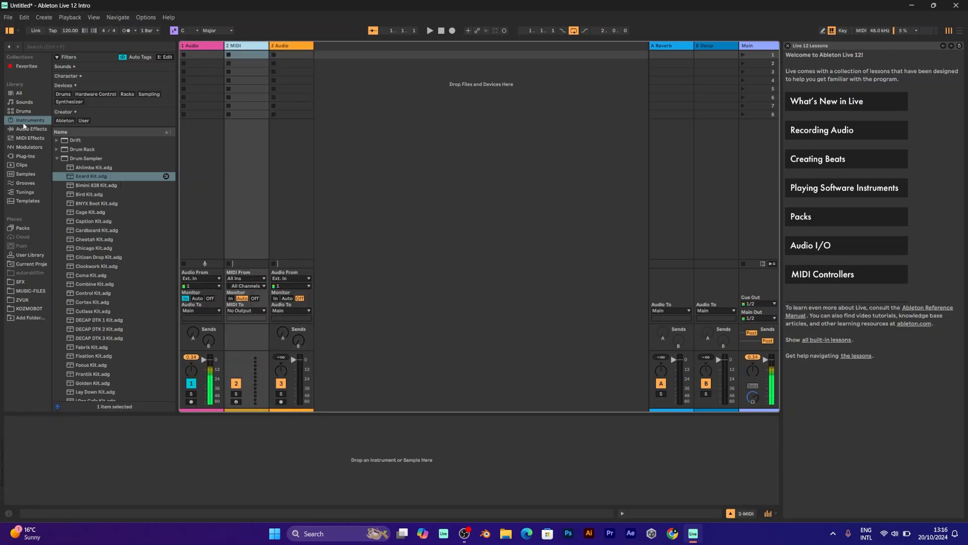
click(25, 102)
scroll(145, 246, down, 3)
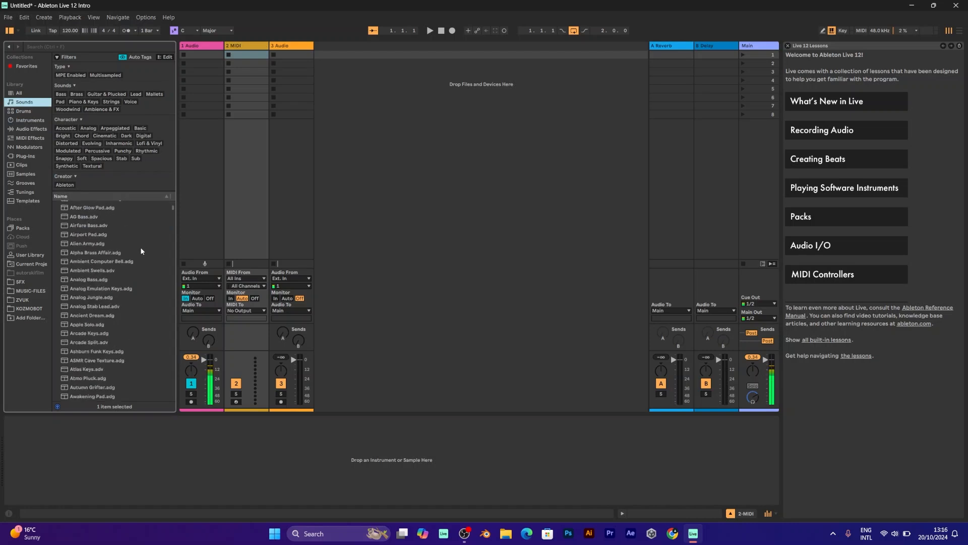
drag(174, 211, 174, 298)
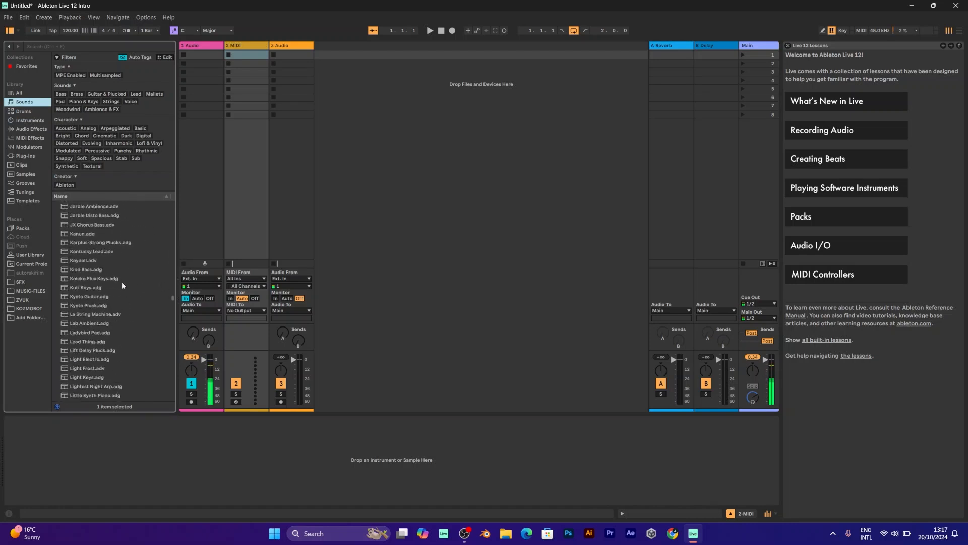
click(112, 295)
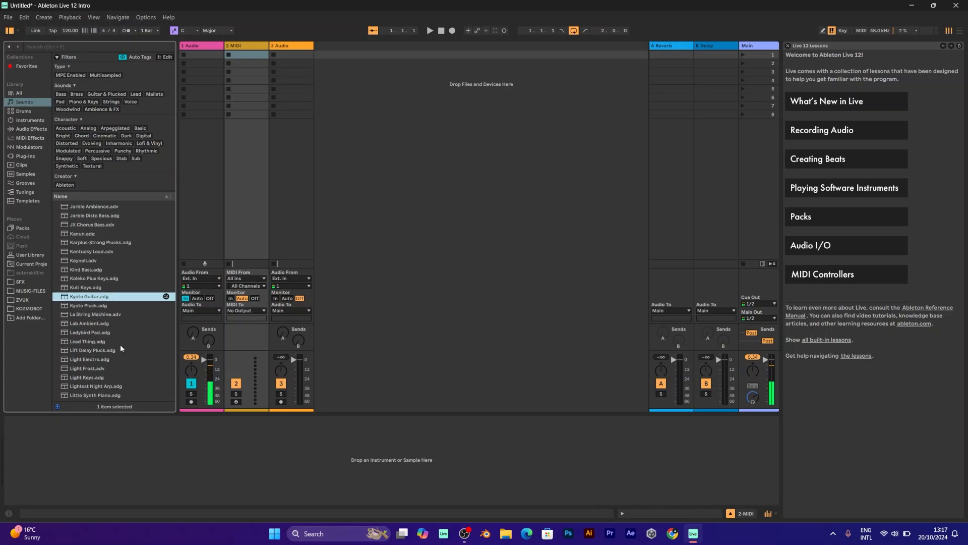
click(120, 342)
click(119, 377)
click(112, 306)
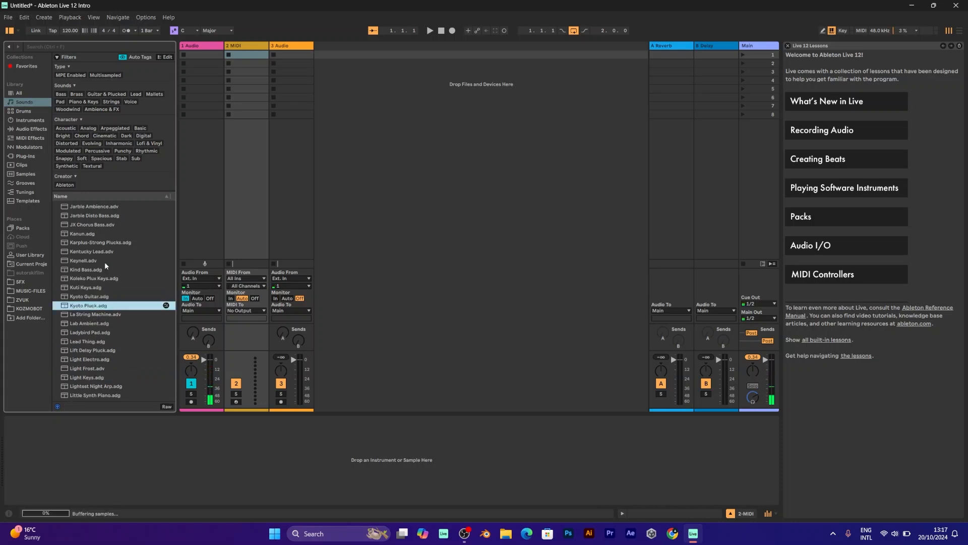
click(104, 262)
click(106, 216)
scroll(106, 217, up, 2)
click(106, 218)
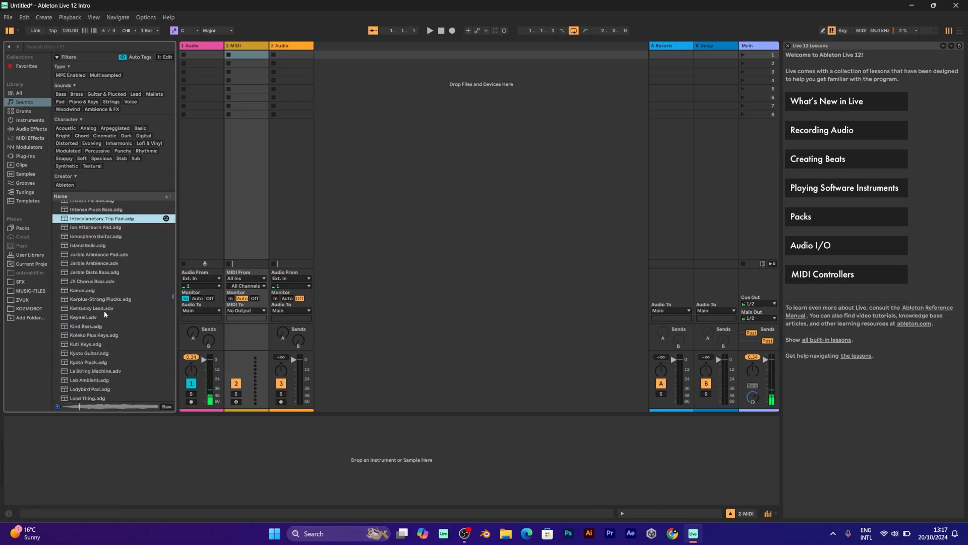
click(107, 274)
Step: Find the Hybrid Bass preset and load it onto the MIDI track
scroll(105, 257, up, 3)
click(103, 230)
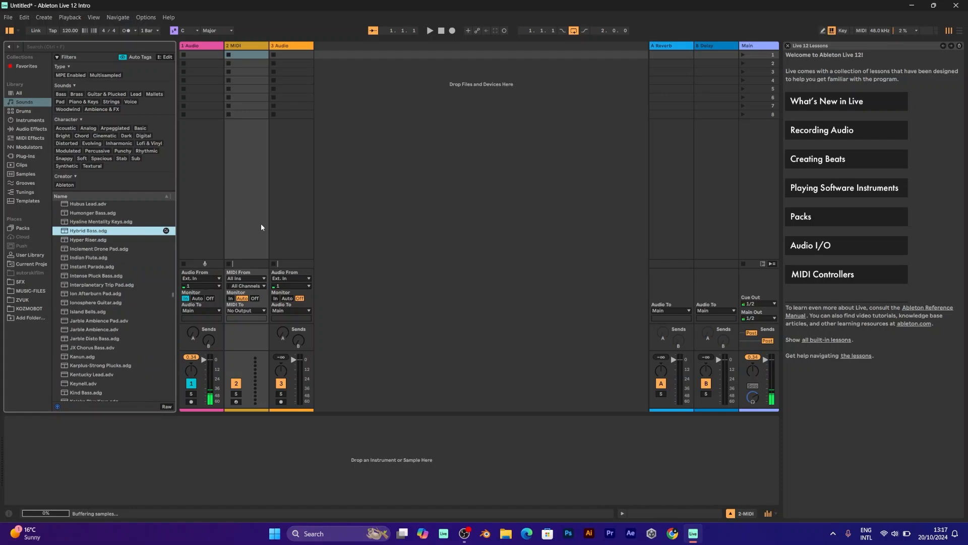
click(220, 213)
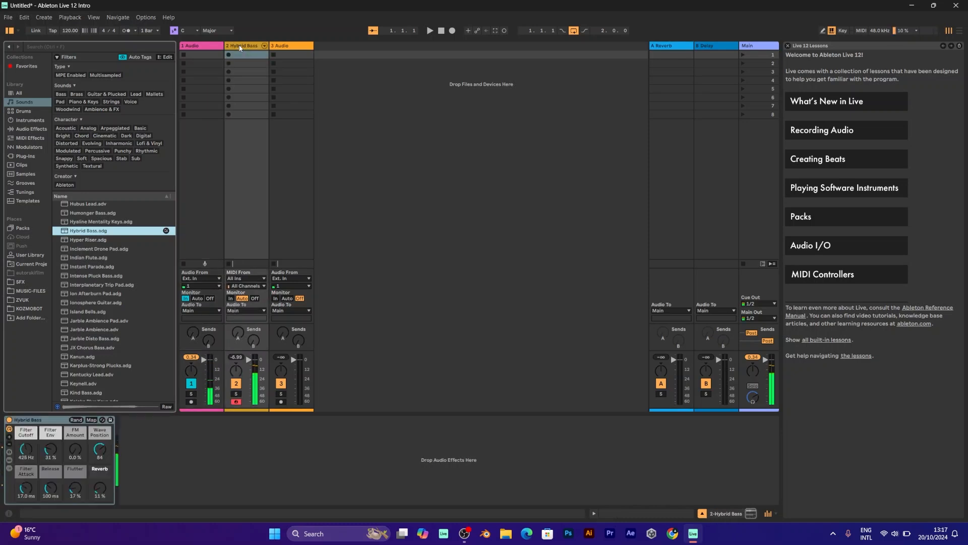
Step: Switch to the Arrangement View and turn on the metronome with a 1 Bar count-in
click(961, 32)
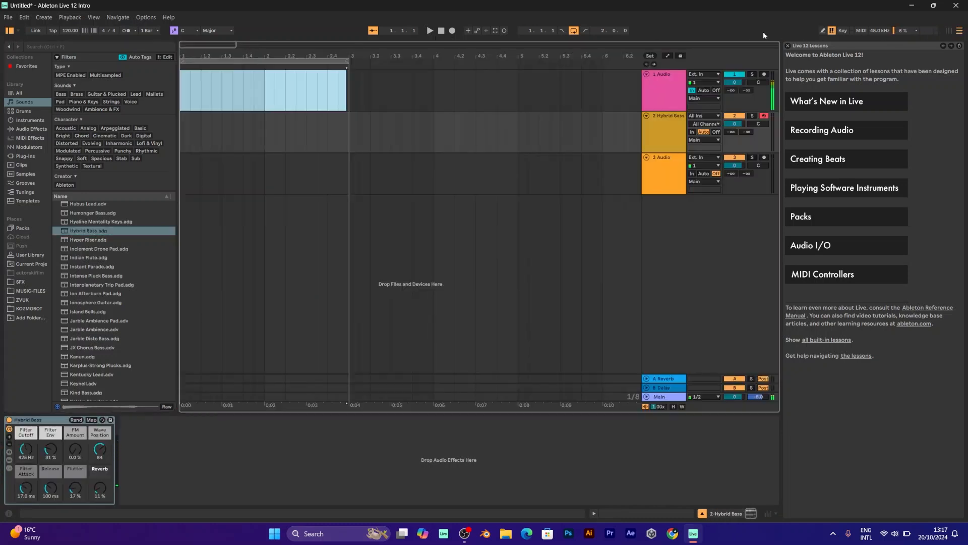
click(136, 32)
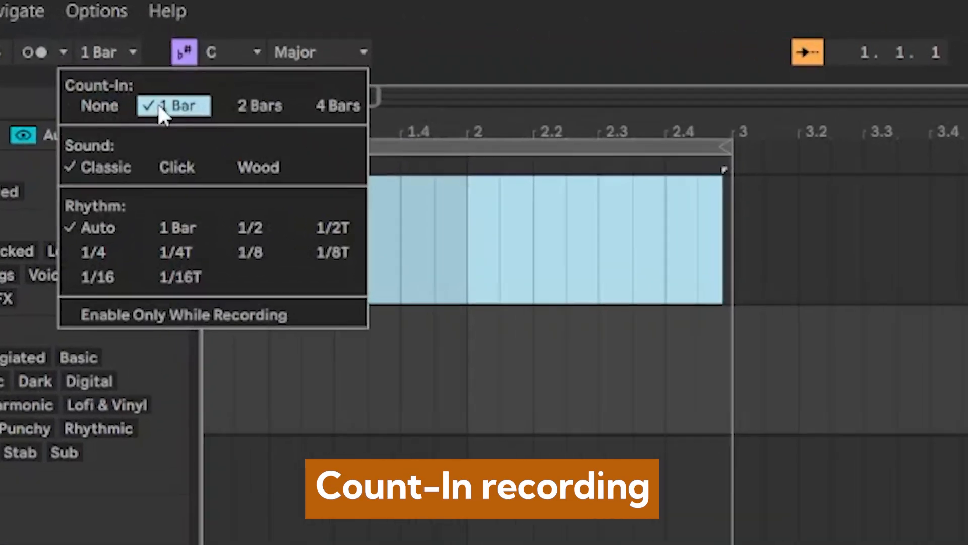
click(29, 53)
click(35, 52)
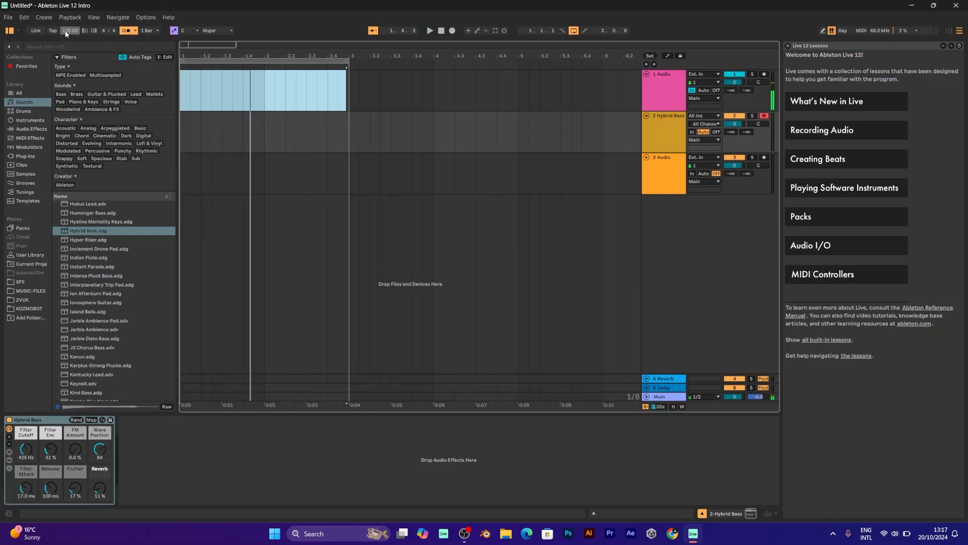
Step: Try out other tempos by lowering the tempo value and tapping in a beat
drag(66, 31, 65, 40)
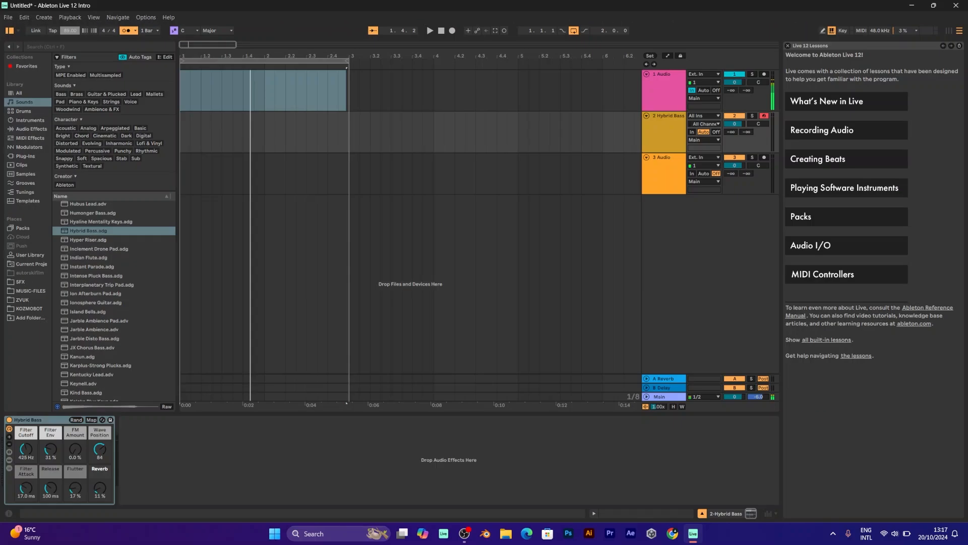
click(52, 31)
click(52, 31)
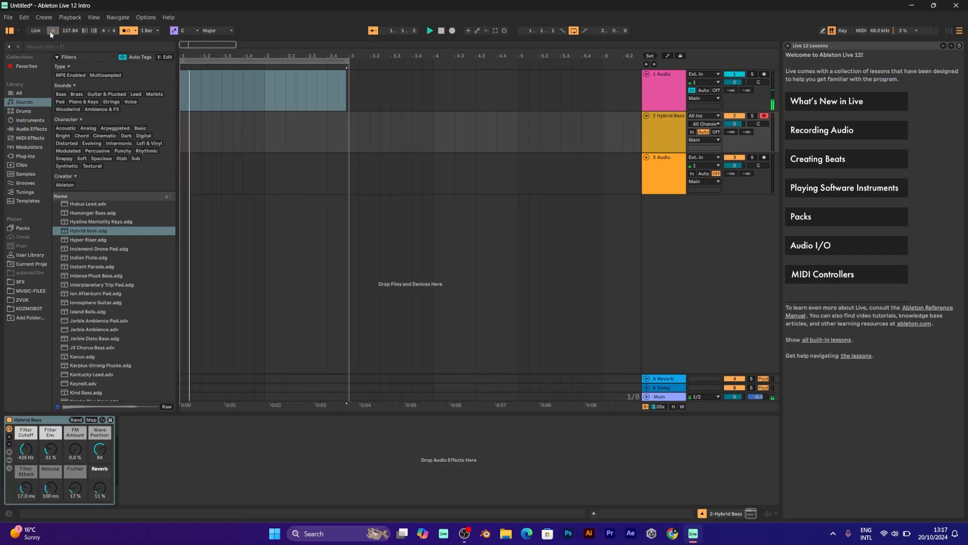
click(56, 32)
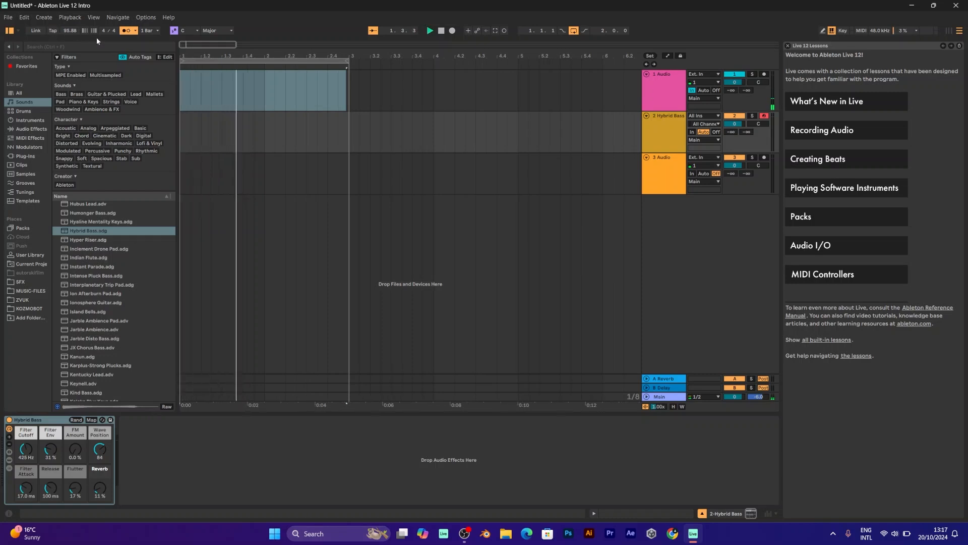
Step: Set the tempo to 90.00 and start playback to hear the metronome
click(71, 31)
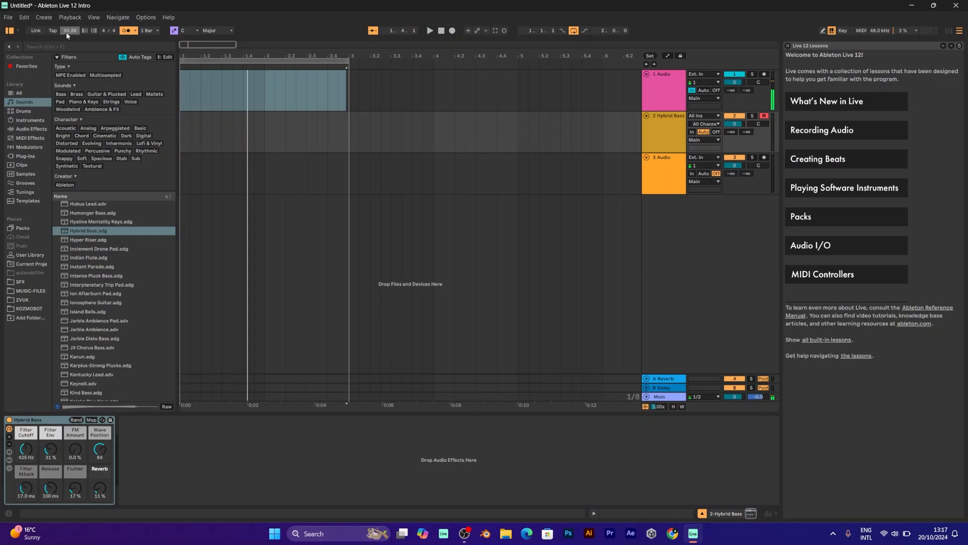
right_click(69, 34)
click(68, 33)
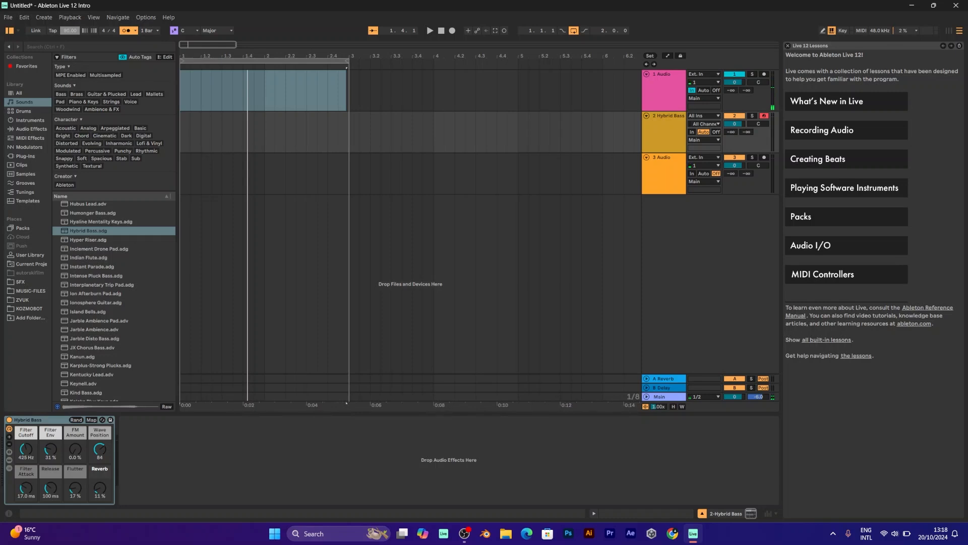
key(space)
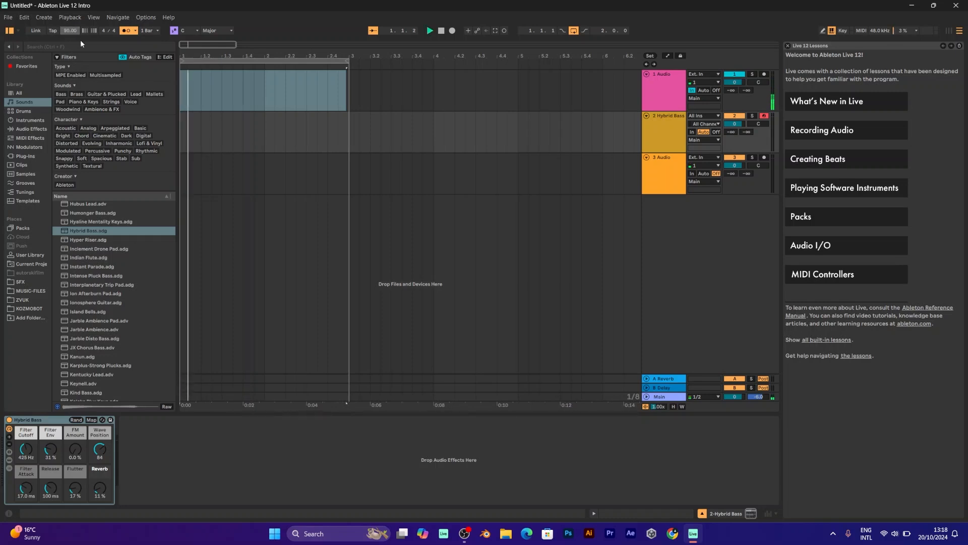
Step: Record a looped two-bar take on the Hybrid Bass track from the start of the arrangement
click(441, 31)
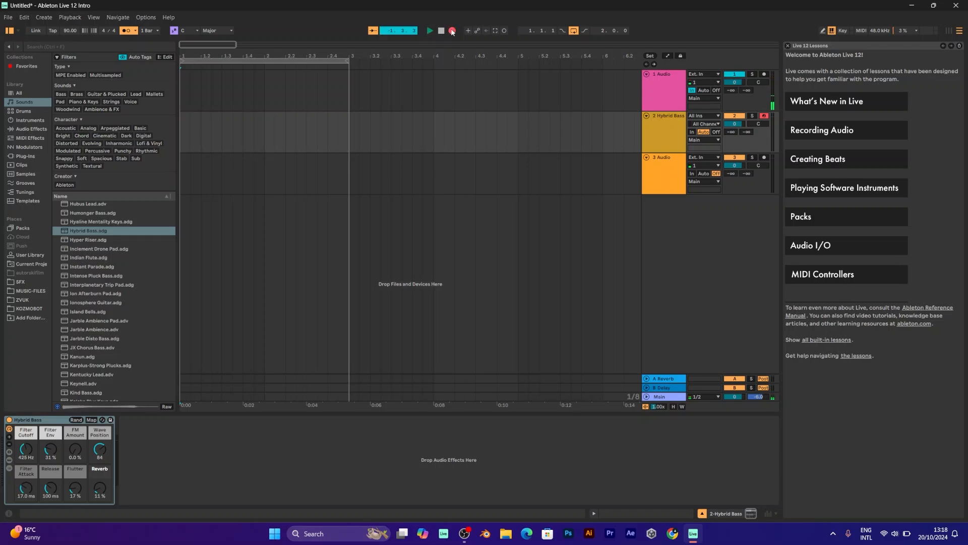
click(453, 31)
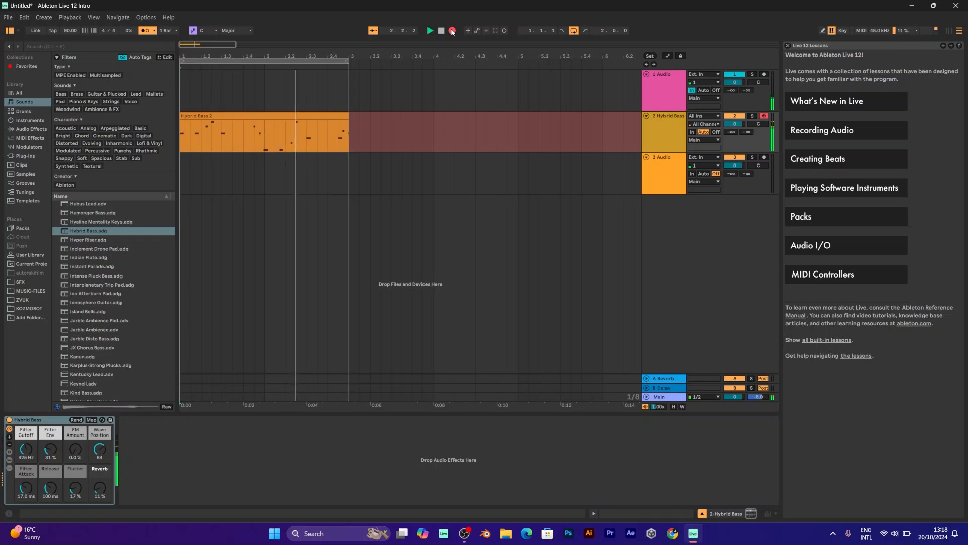
key(space)
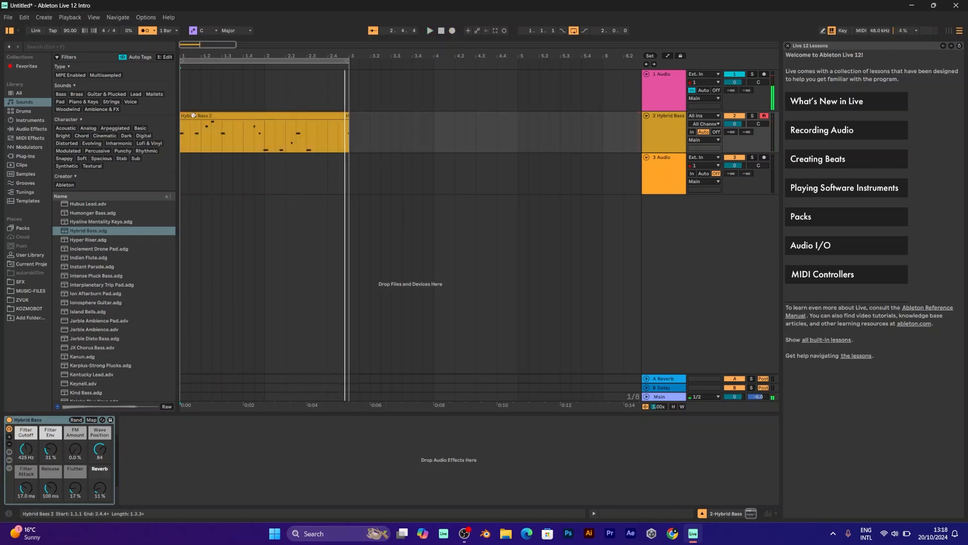
Step: Delete the recorded clip and its short leftover piece from the Hybrid Bass track
drag(202, 113, 353, 115)
key(Delete)
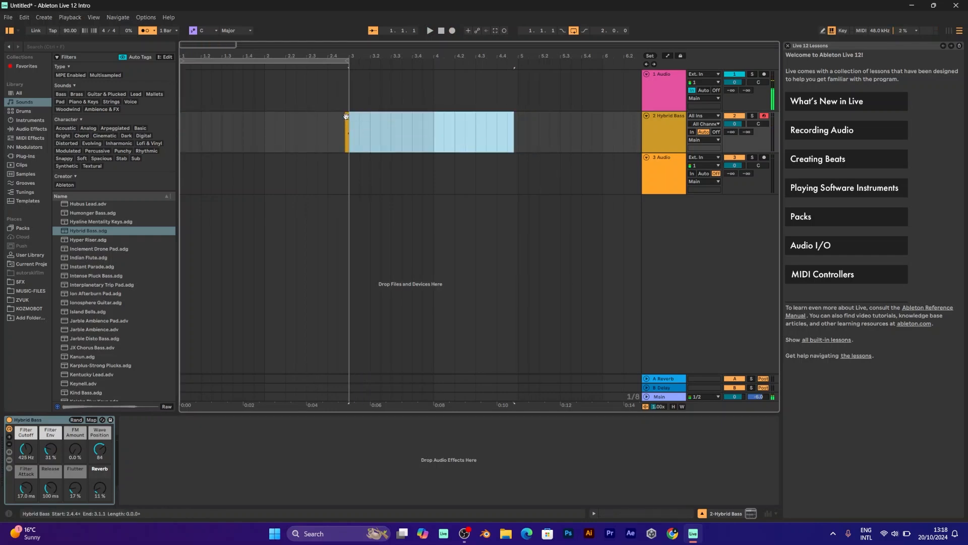
click(347, 115)
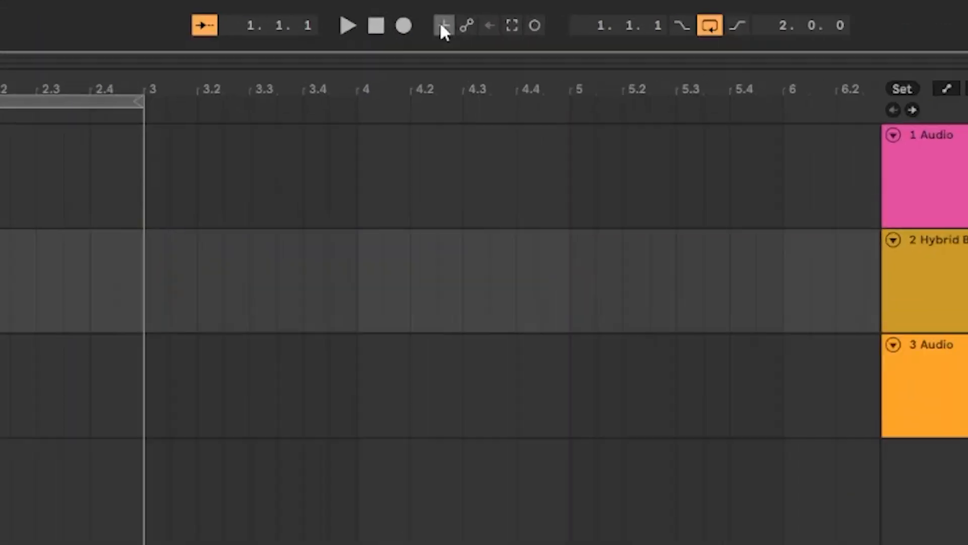
Step: Enable MIDI Arrangement Overdub and record a layered two-bar bass melody on the Hybrid Bass track
click(468, 31)
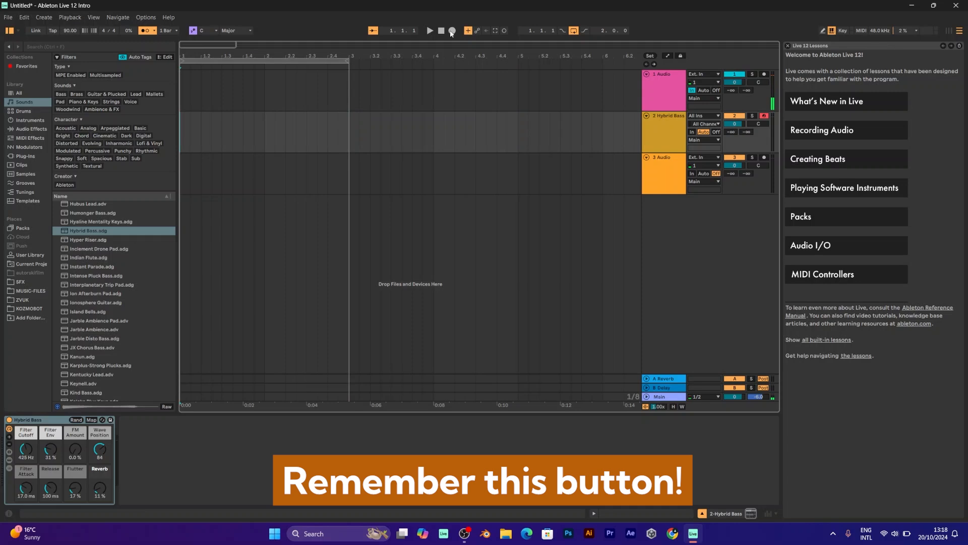
click(404, 26)
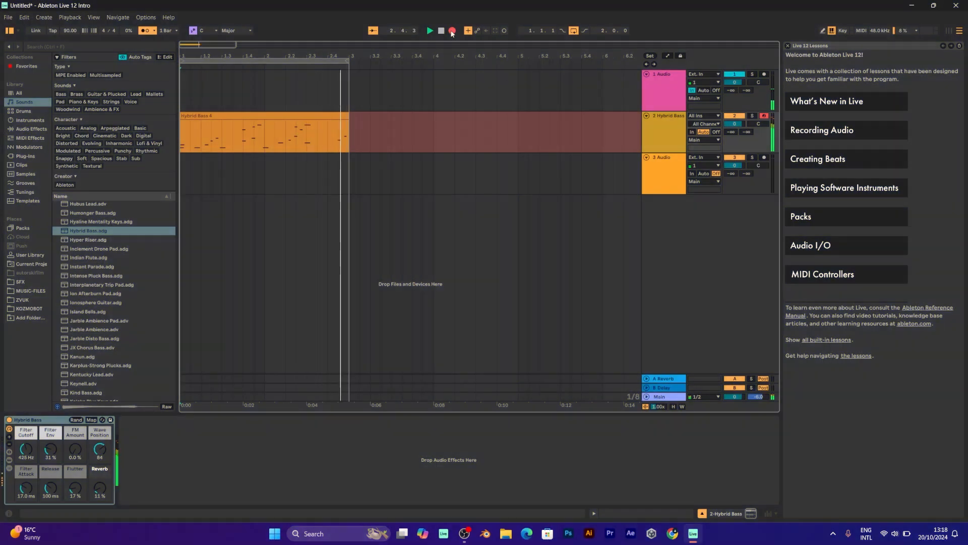
click(452, 31)
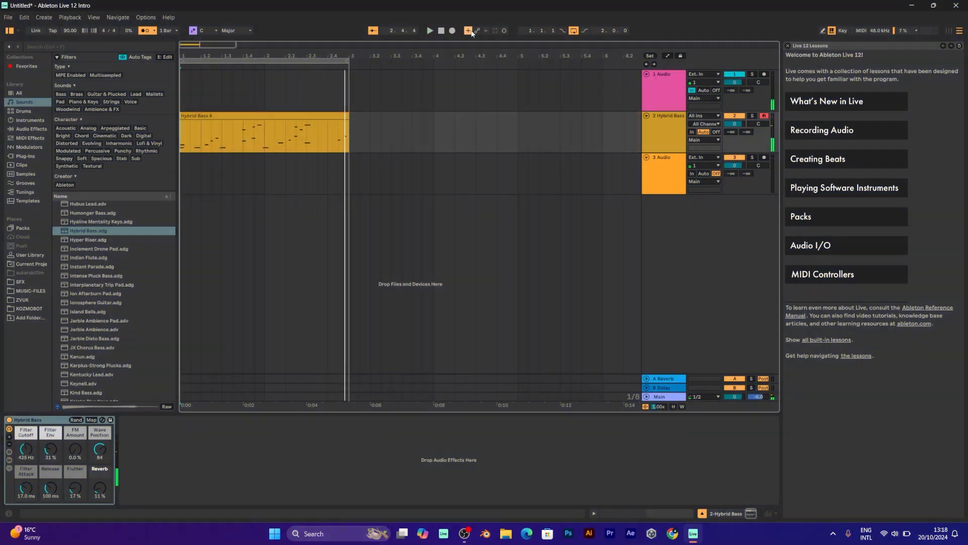
click(441, 31)
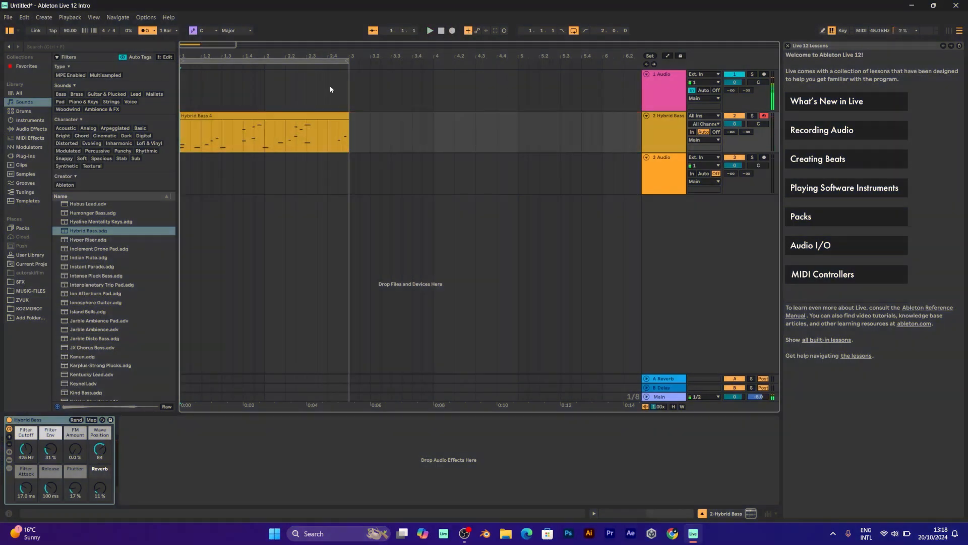
Step: Open the recorded Hybrid Bass clip in the note editor and play it back
double_click(286, 117)
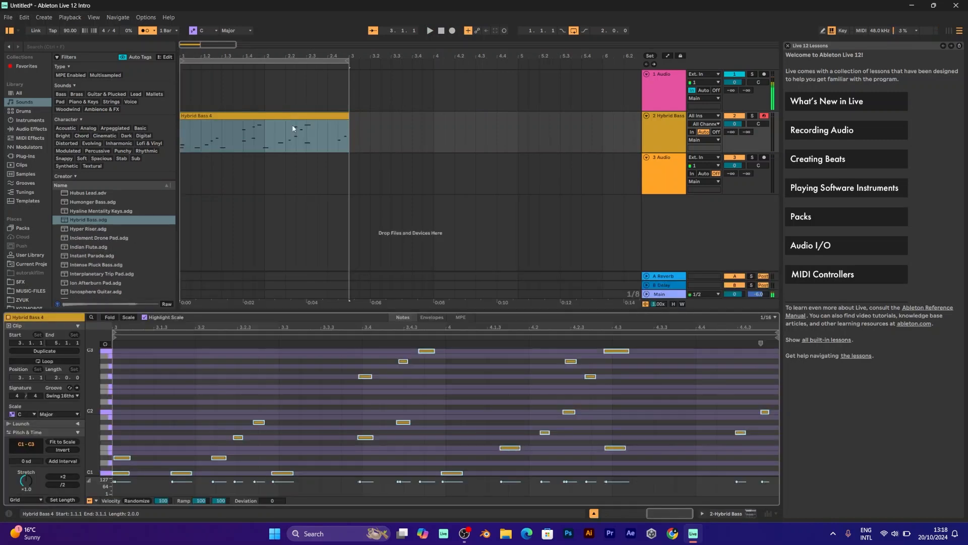
key(space)
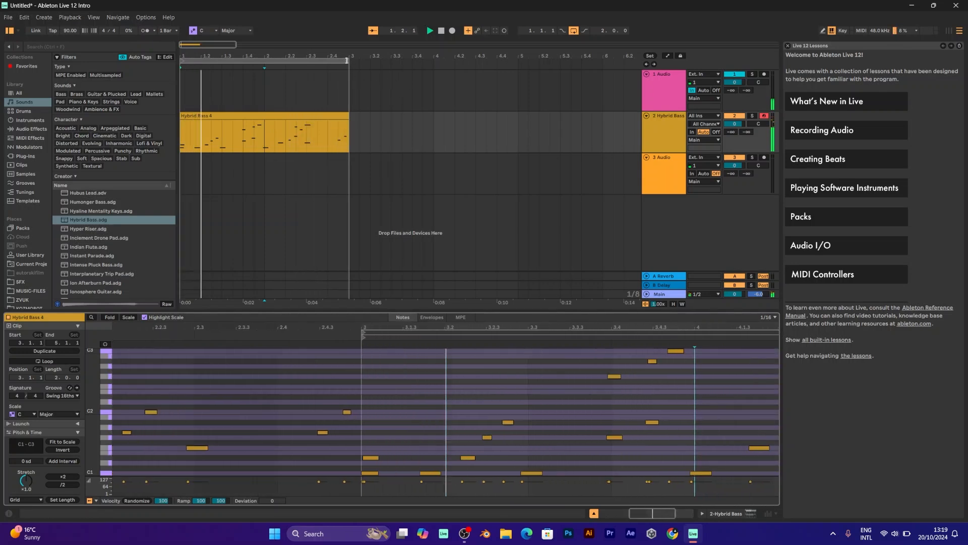
Step: Extend the arrangement loop to four bars and delete the two-bar clip on the Hybrid Bass track
drag(346, 61, 519, 63)
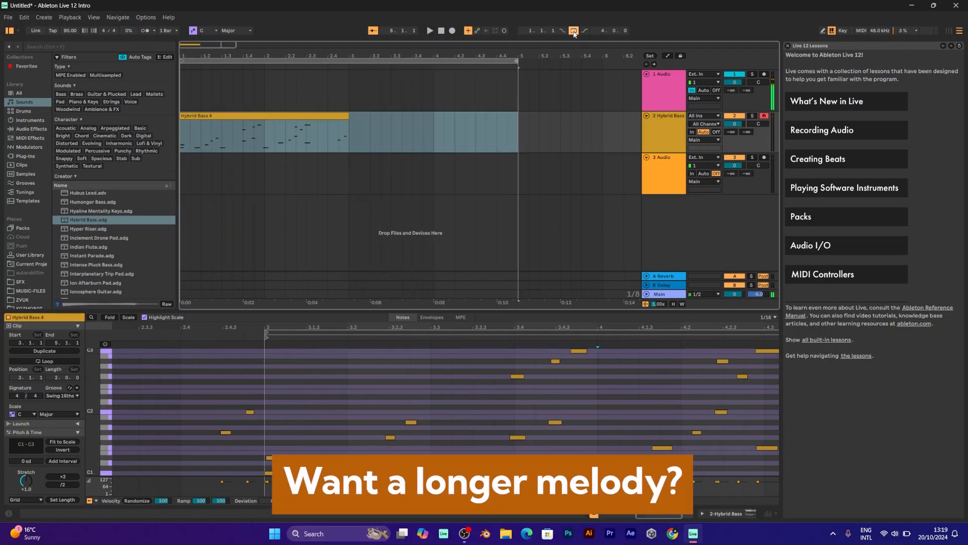
click(337, 126)
key(Delete)
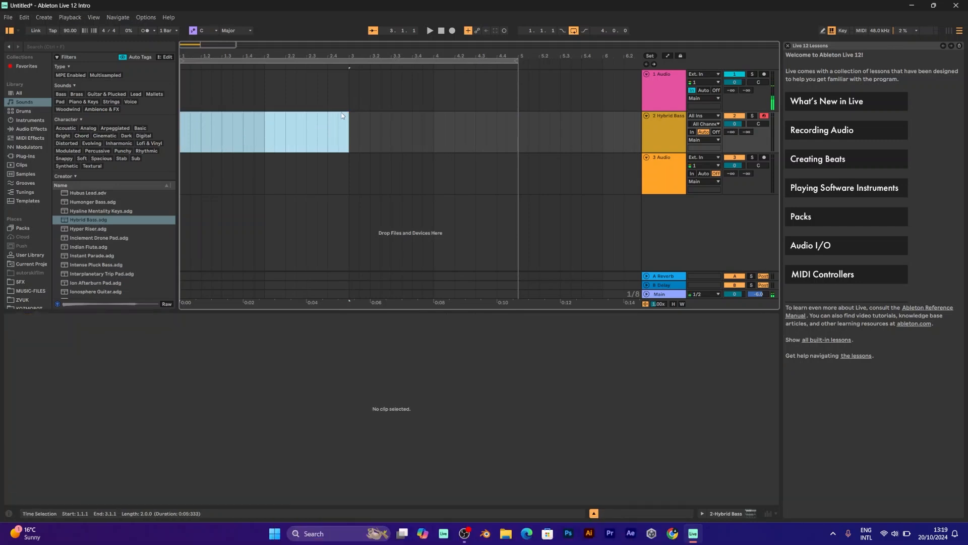
Step: Record a four-bar bass melody on the Hybrid Bass track with the computer keyboard, lowering the octave, and stop recording before bar 5
click(442, 31)
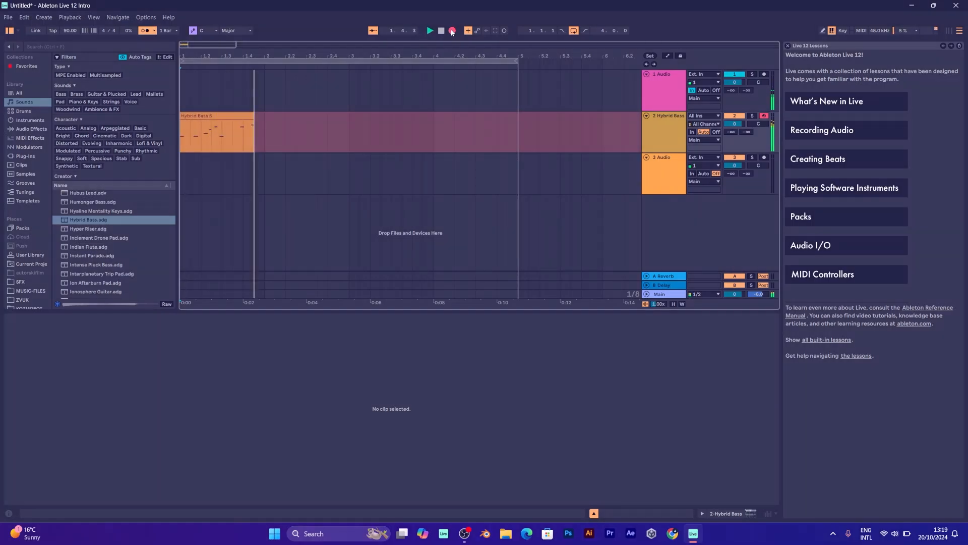
key(z)
key(g)
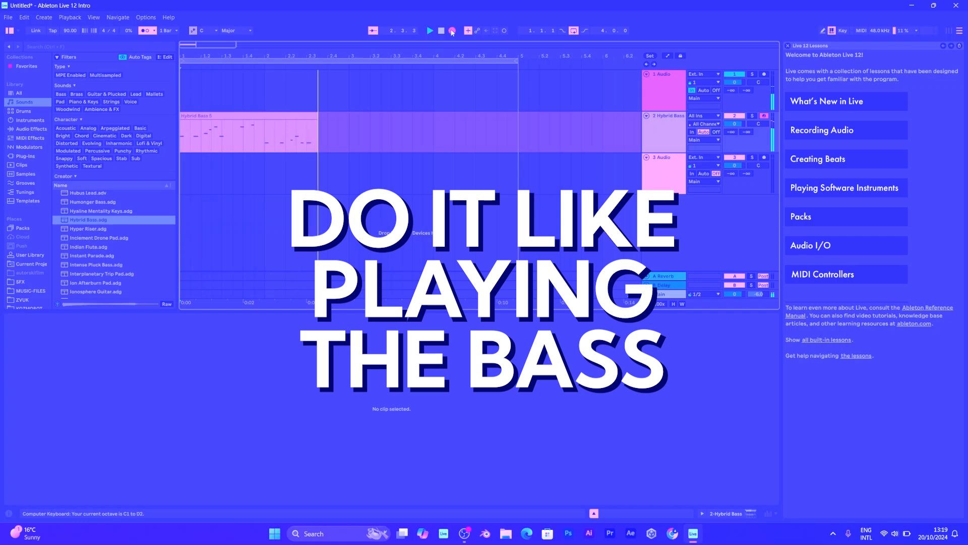
key(h)
key(k)
key(h)
key(h)
key(j)
key(k)
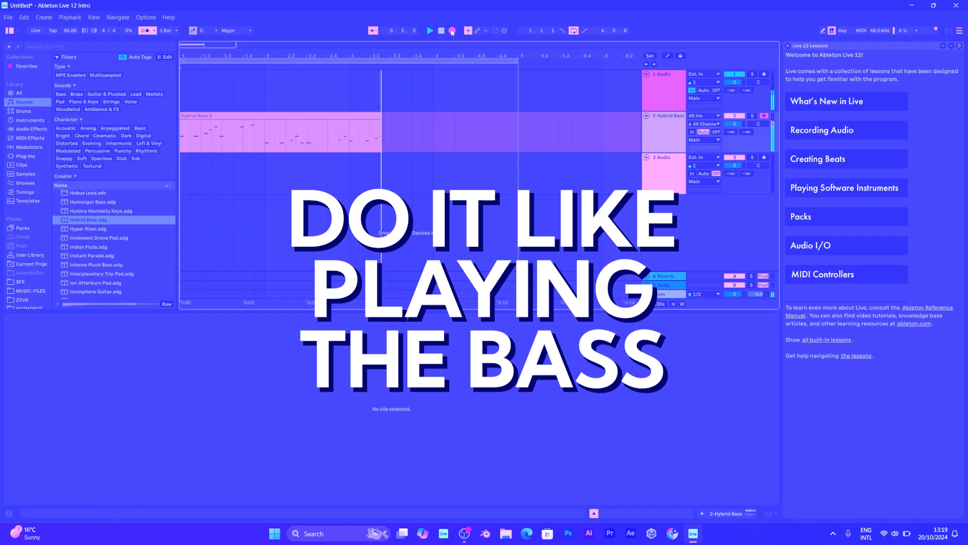
key(j)
key(h)
key(j)
key(h)
key(d)
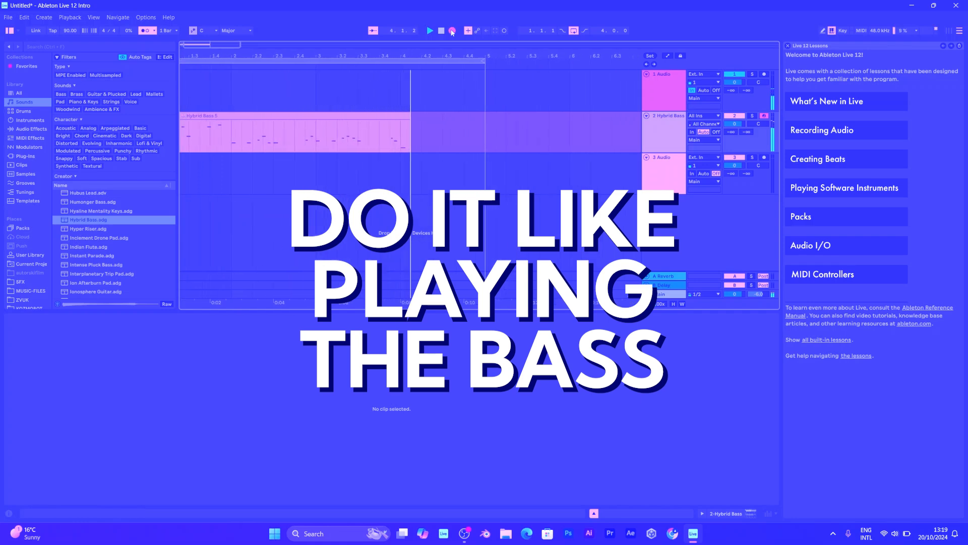
key(d)
key(h)
key(j)
key(k)
key(d)
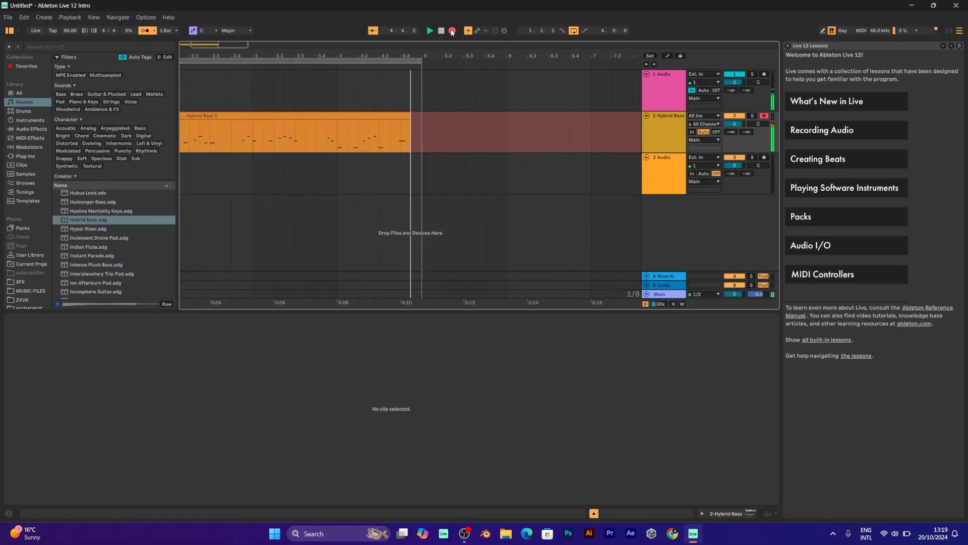
click(453, 31)
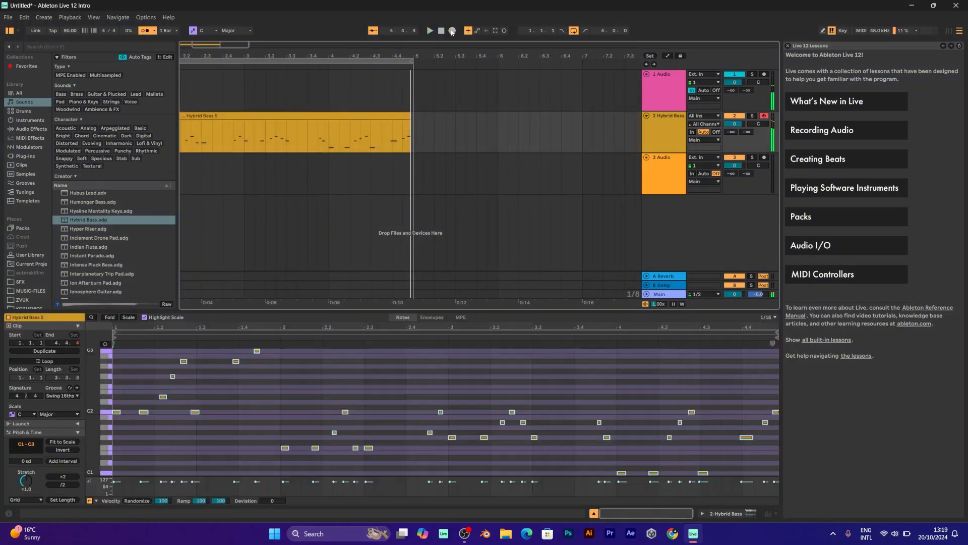
Step: Quantize all notes of the recorded Hybrid Bass clip and shift the C2 note just before beat 1.3 onto that beat
click(396, 117)
click(522, 401)
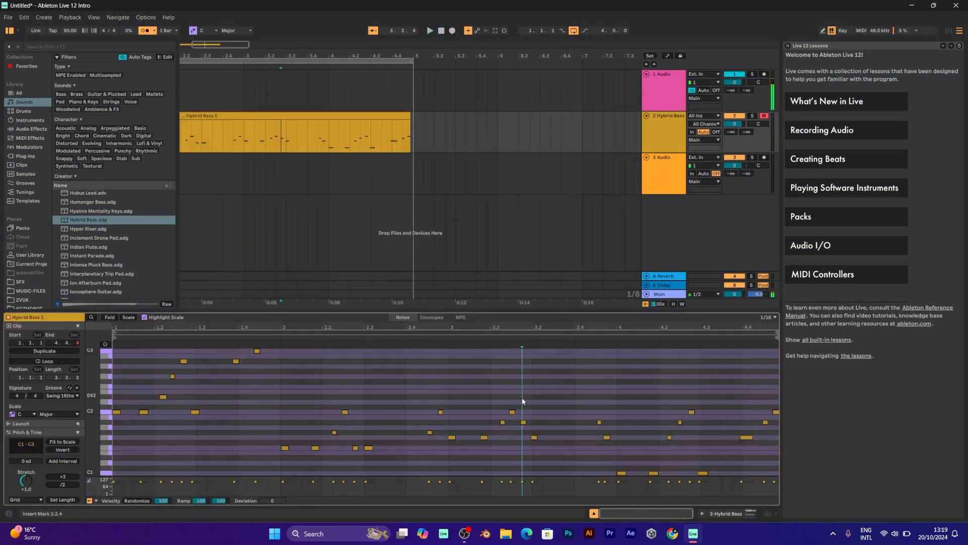
right_click(522, 398)
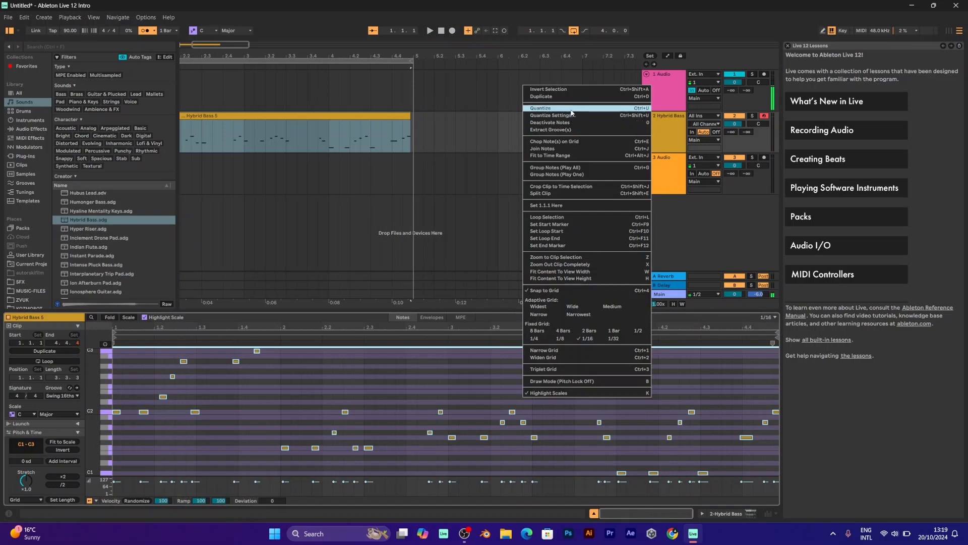
click(570, 108)
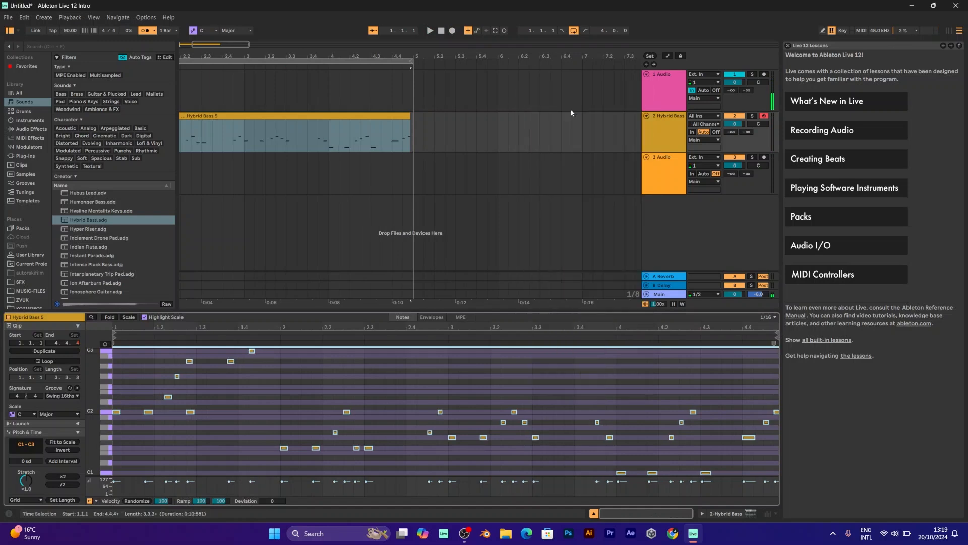
right_click(487, 398)
click(509, 103)
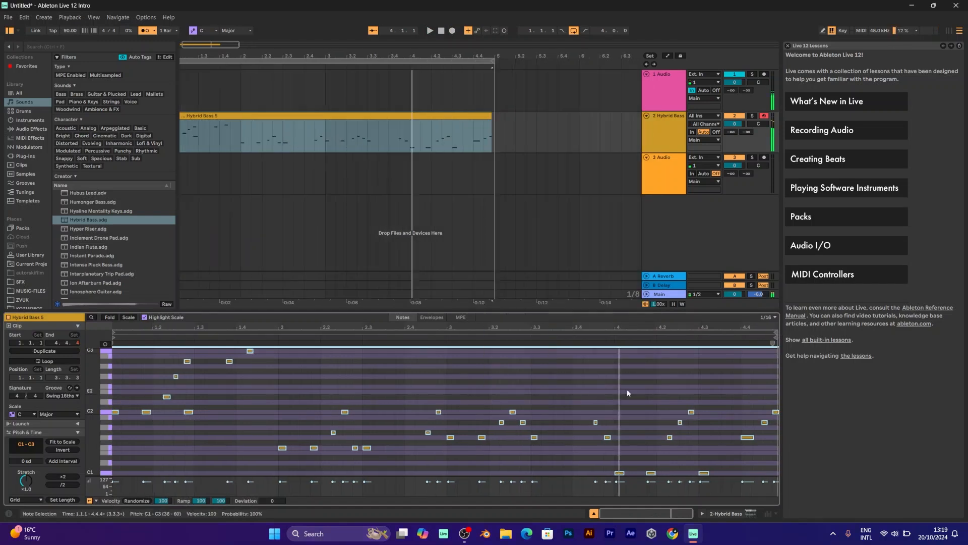
key(space)
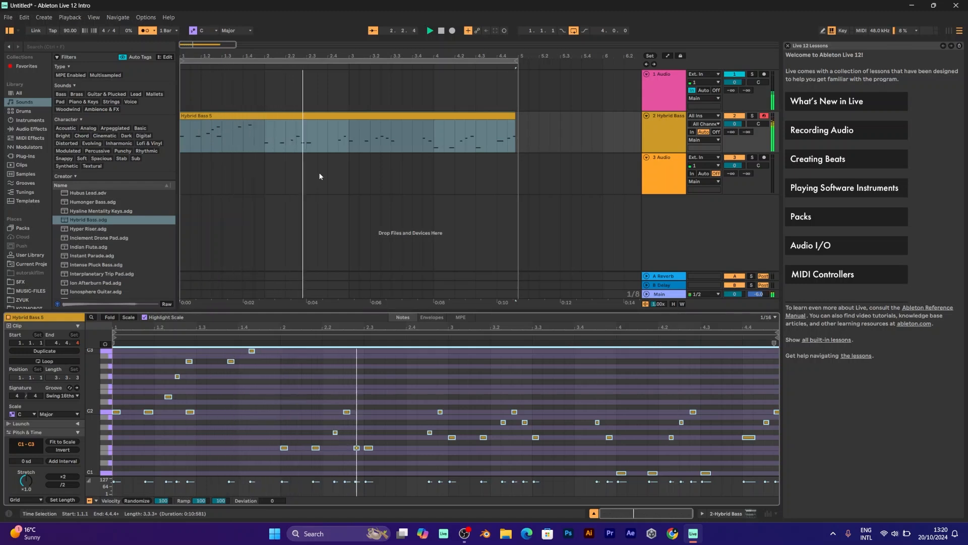
drag(187, 412, 199, 412)
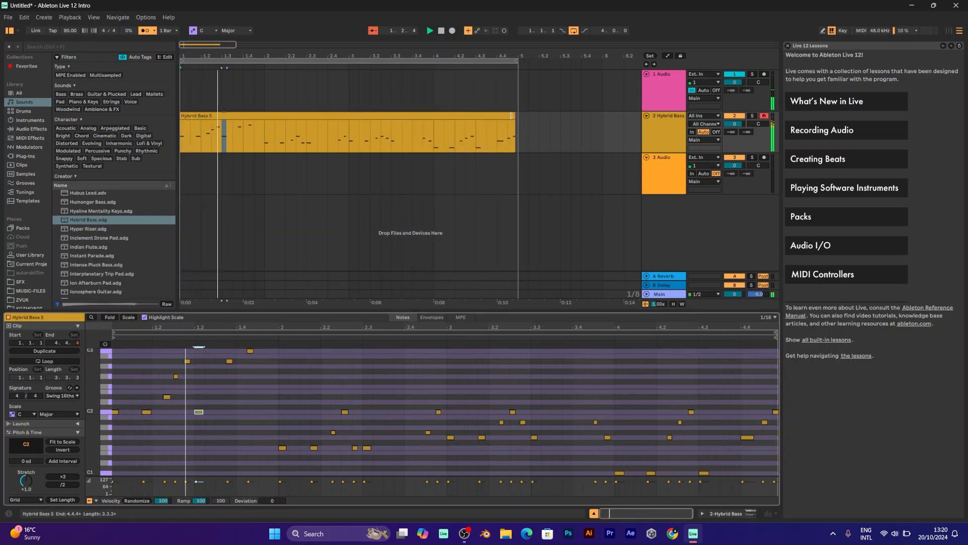
Step: Extend the Hybrid Bass clip to the loop end at bar 5 and turn off the metronome
drag(515, 116, 519, 116)
click(145, 31)
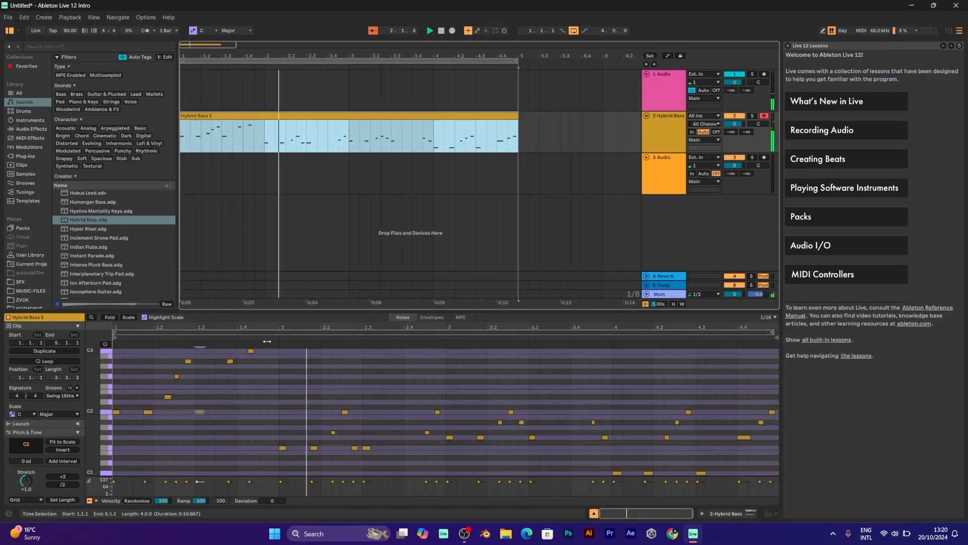
Step: Move the bass notes in the first bar of the Hybrid Bass clip down one octave
scroll(268, 391, up, 2)
drag(269, 394, 232, 367)
drag(231, 383, 118, 434)
scroll(125, 420, down, 2)
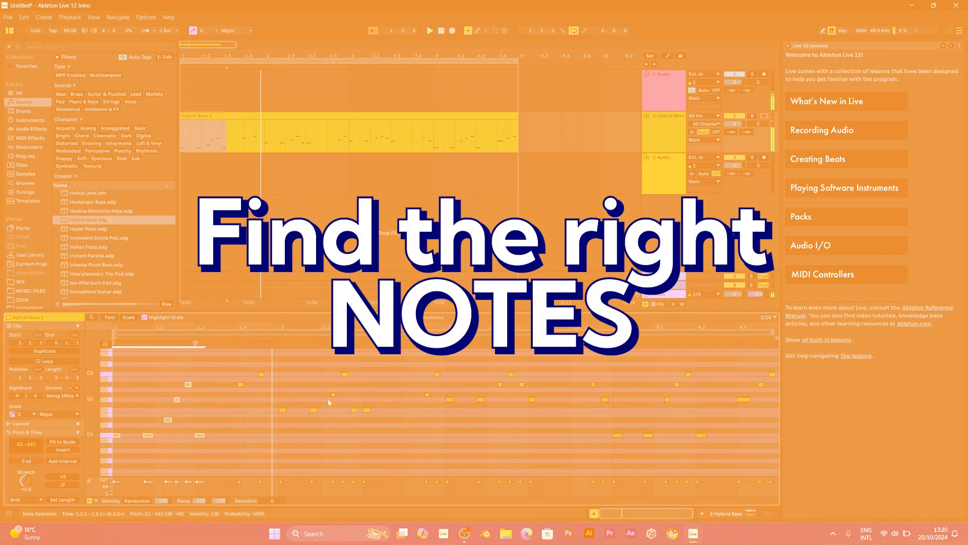
Step: Raise the F1 note at 2.2.4 one octave to F2, listen to the melody and stop playback
click(393, 402)
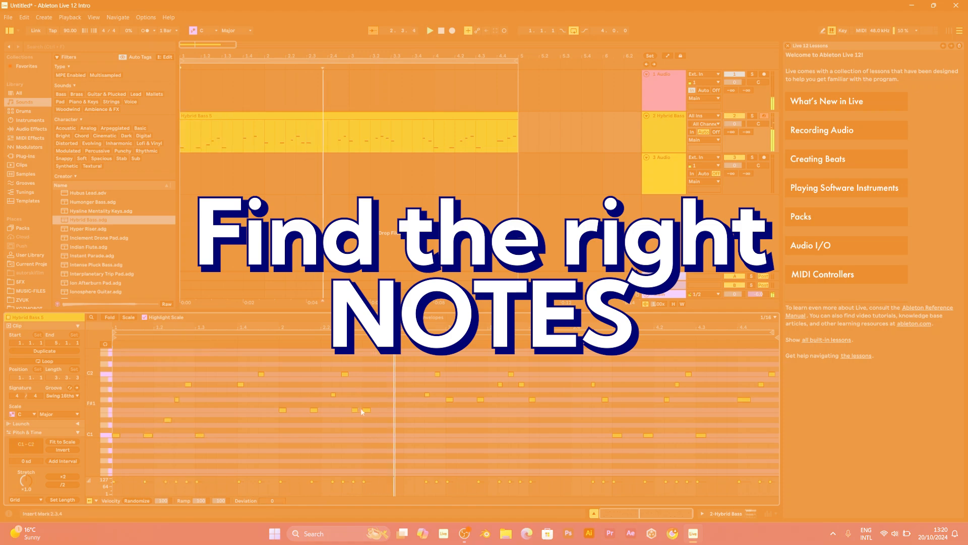
drag(354, 410, 355, 346)
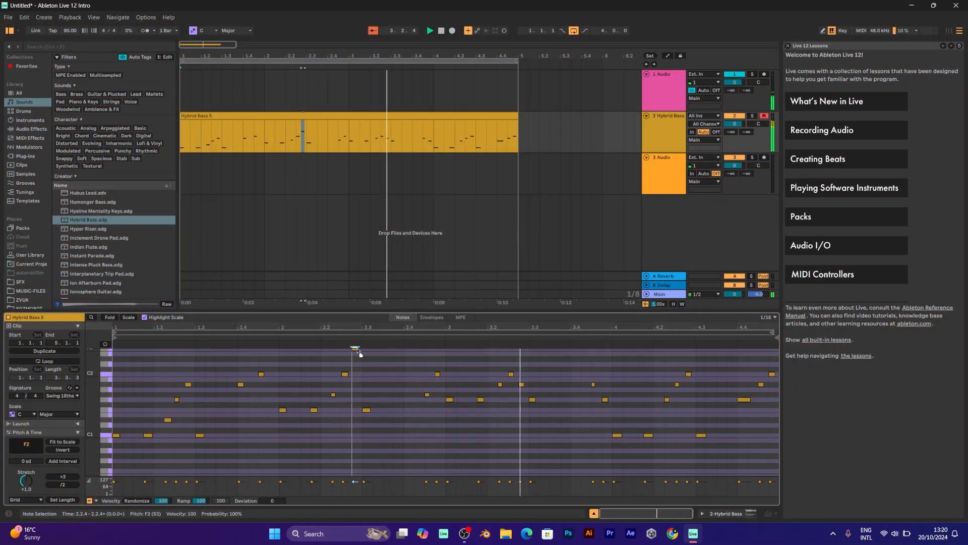
scroll(419, 390, up, 2)
scroll(529, 388, down, 2)
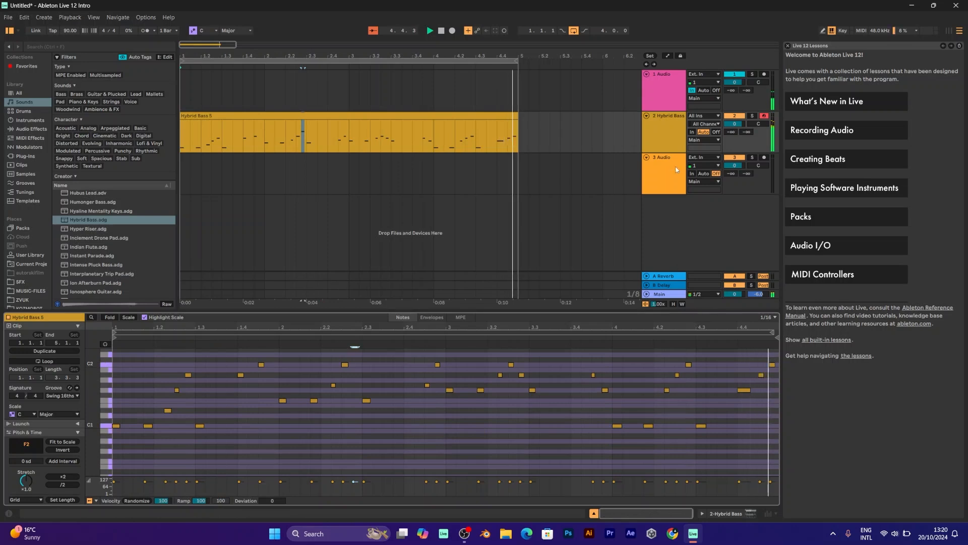
key(space)
Step: Select the empty third audio track and filter the Samples library by Loop and Drum Loop
click(664, 129)
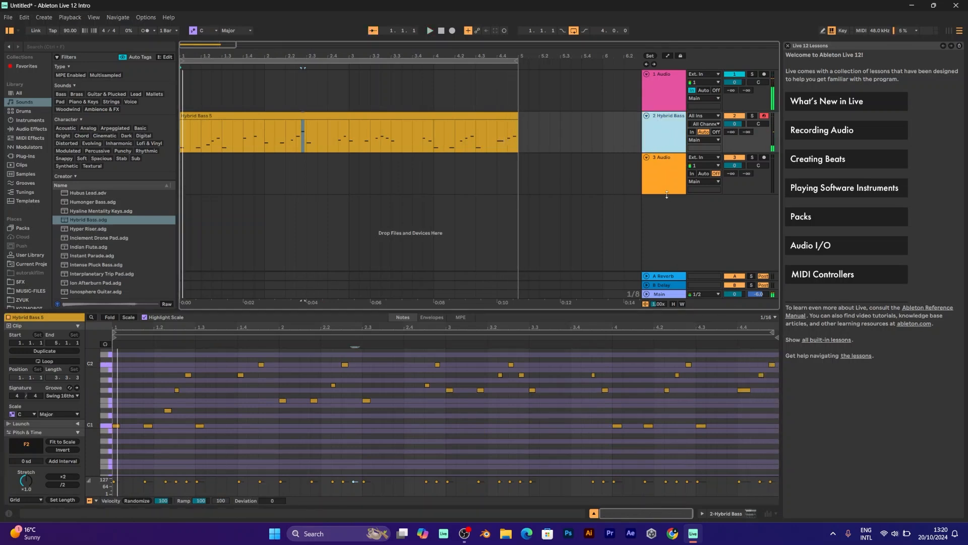
click(667, 173)
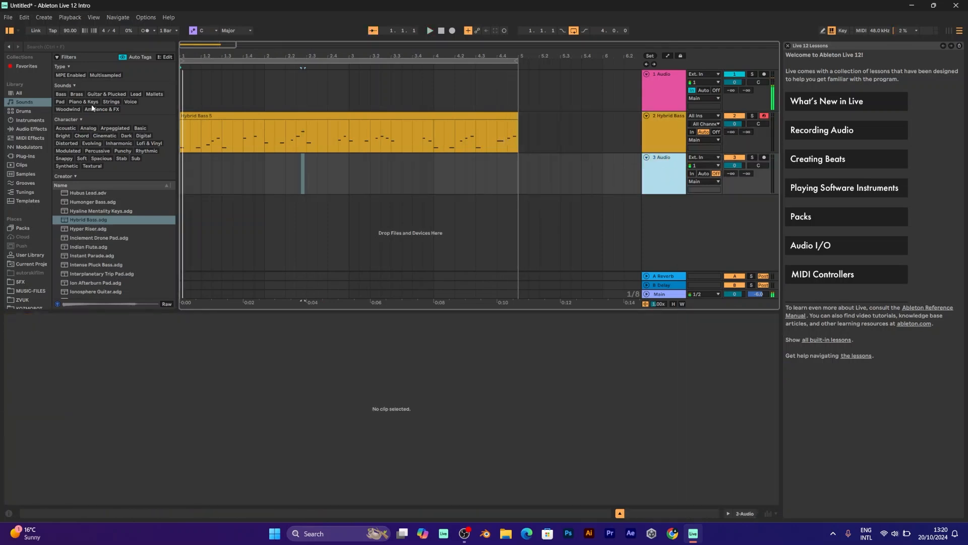
click(16, 174)
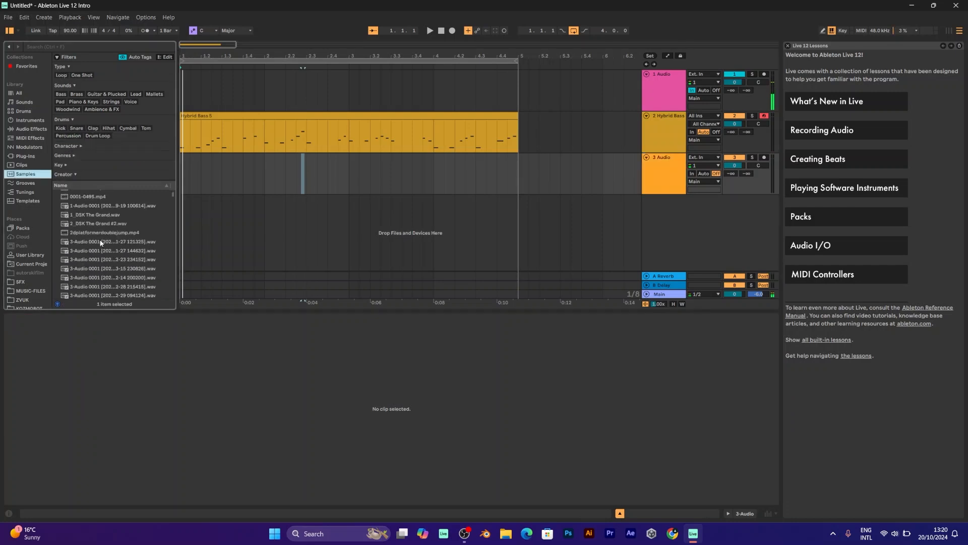
scroll(101, 217, down, 5)
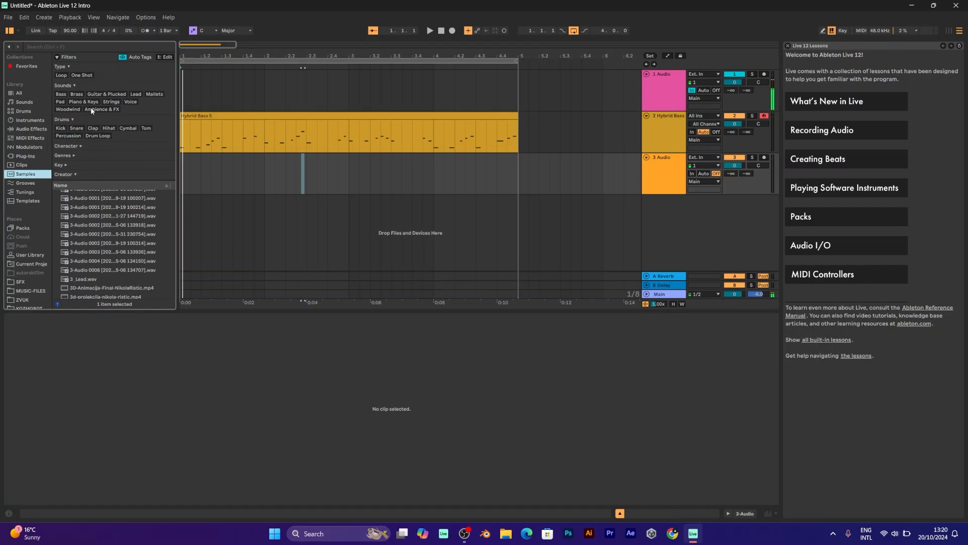
click(62, 75)
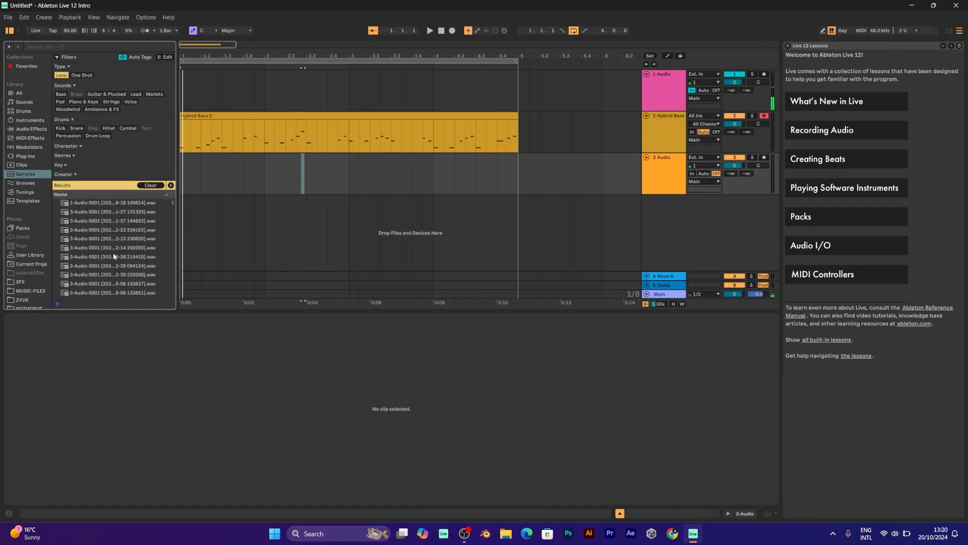
scroll(117, 234, down, 3)
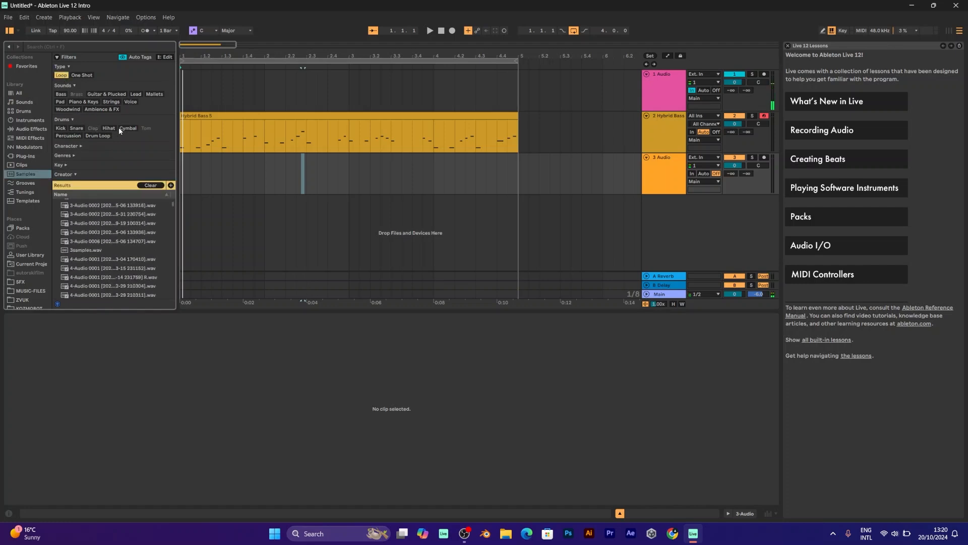
click(93, 136)
scroll(104, 244, down, 3)
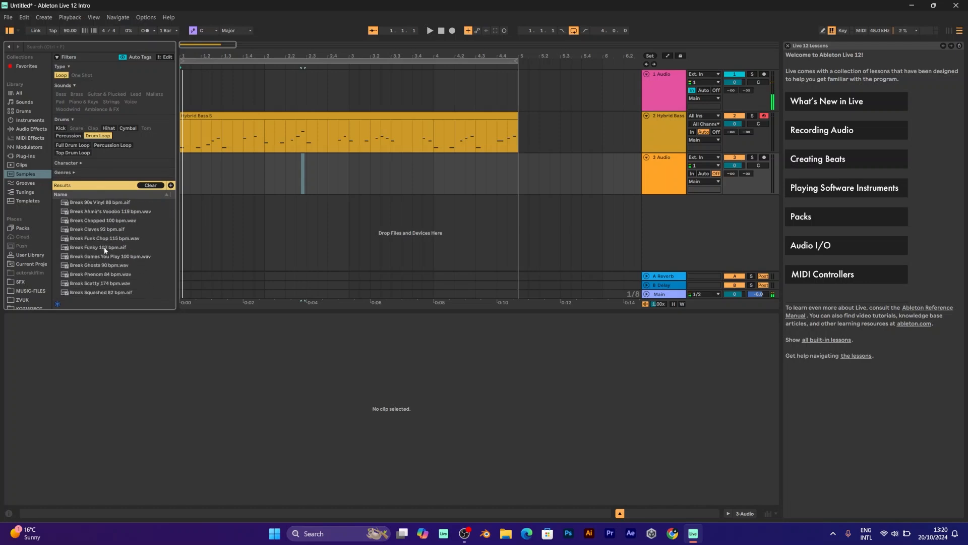
Step: Audition several break loops and place Break Ghosts 90 bpm.wav at the start of the third track
click(96, 248)
click(91, 265)
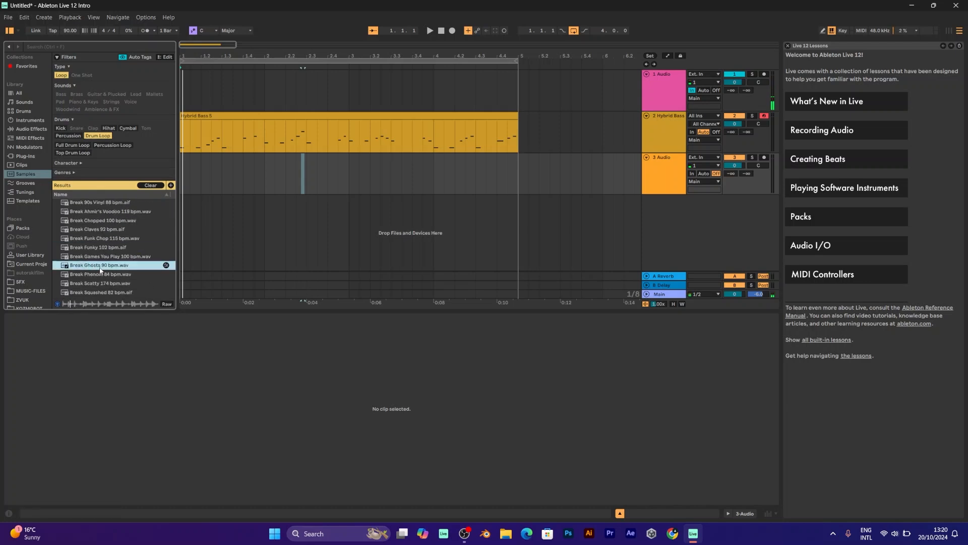
click(96, 283)
click(97, 275)
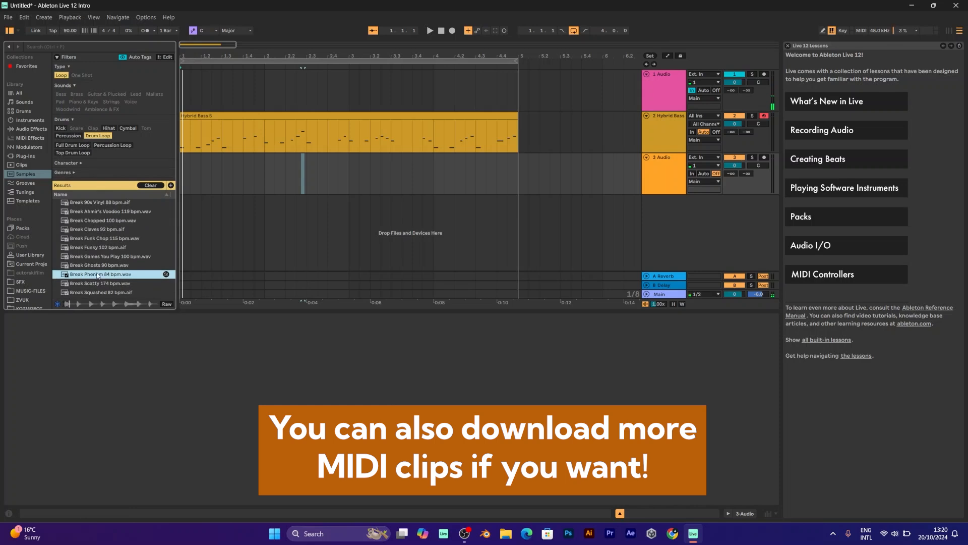
click(98, 265)
drag(135, 230, 182, 171)
Step: Lower the Break Ghosts track volume to about -13 dB during playback and extend its clip to bar 5
key(space)
drag(737, 165, 737, 188)
drag(345, 159, 517, 159)
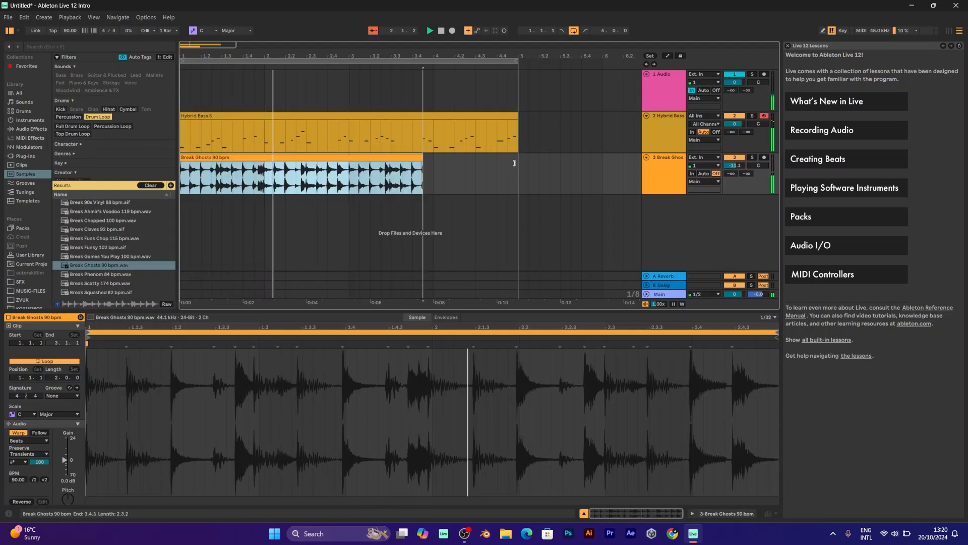
drag(735, 165, 735, 167)
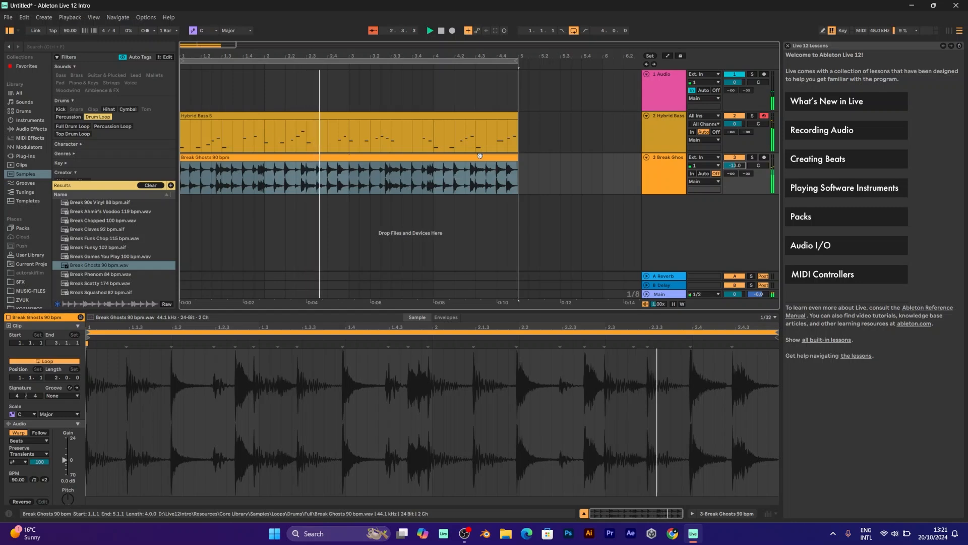
Step: Add a new MIDI track below the drum loop and filter the Clips library by Drum Clip
click(677, 203)
double_click(659, 204)
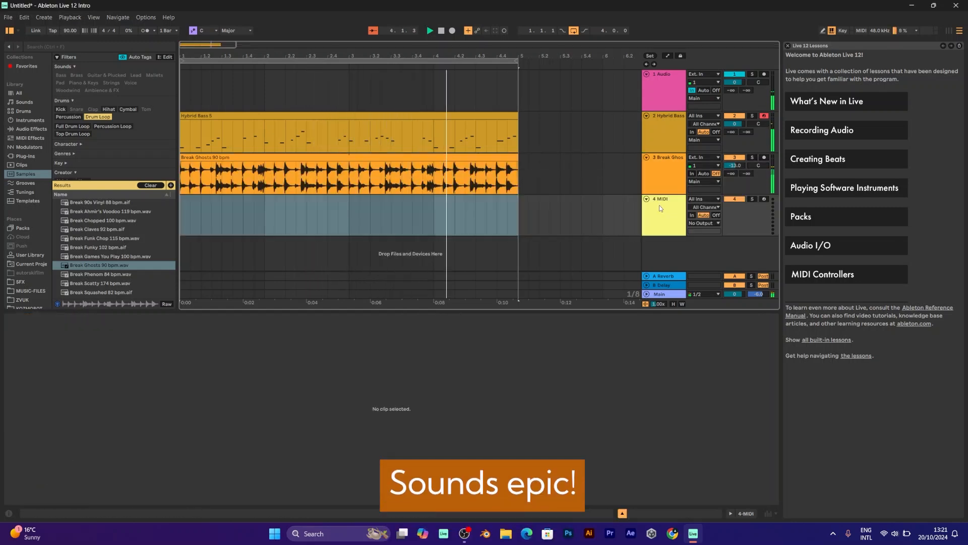
click(20, 165)
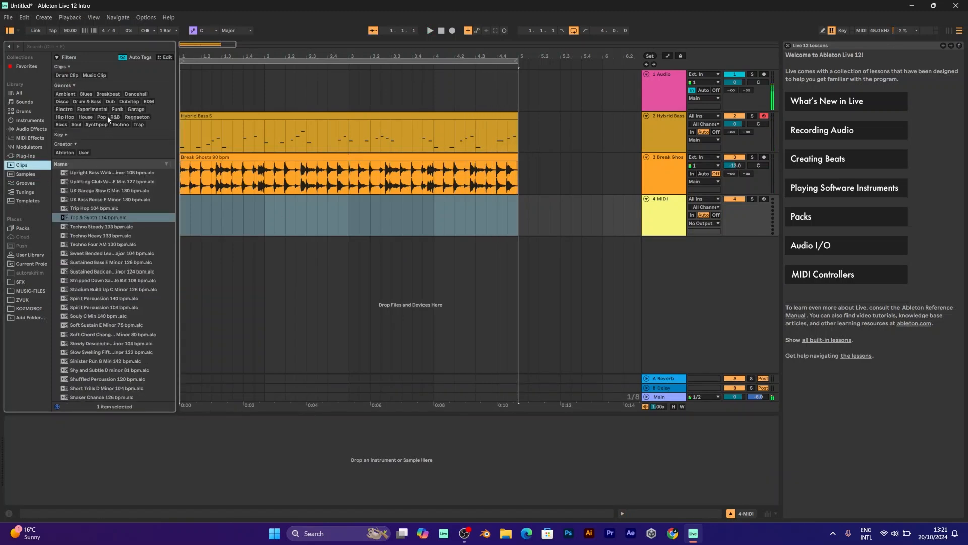
click(64, 75)
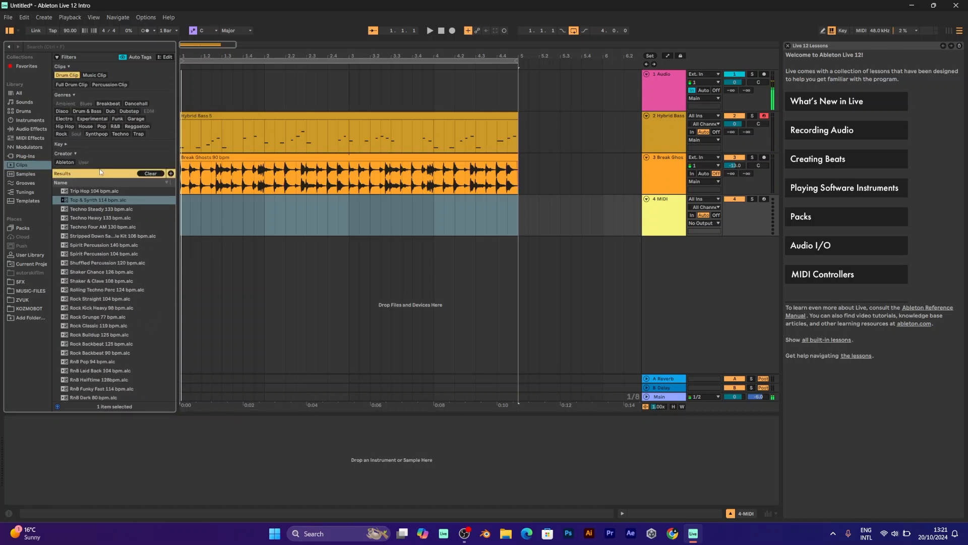
scroll(121, 276, down, 6)
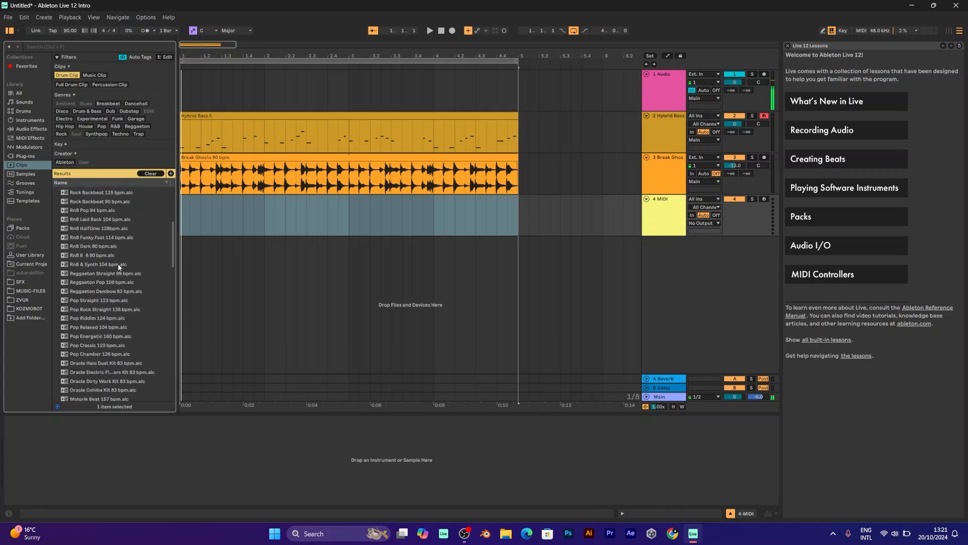
Step: Audition several drum clips and place Hip Hop Swing 90 bpm.alc at the start of the fourth track
click(96, 211)
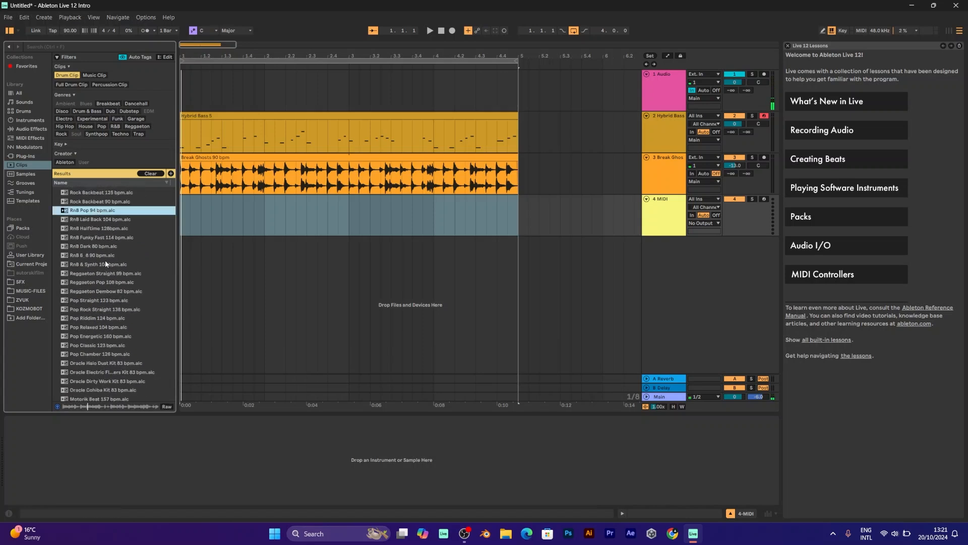
click(107, 264)
click(107, 231)
scroll(121, 320, down, 6)
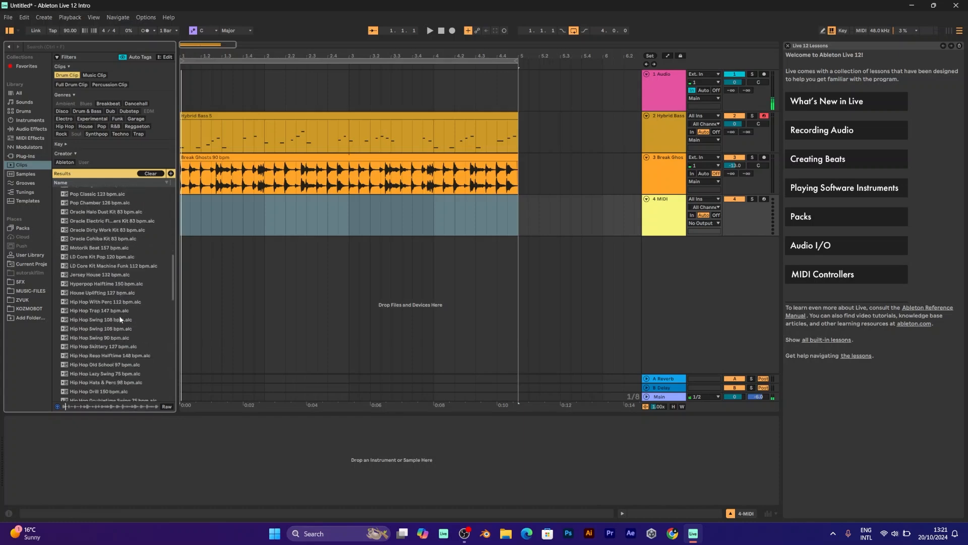
click(117, 275)
scroll(123, 320, down, 5)
click(123, 305)
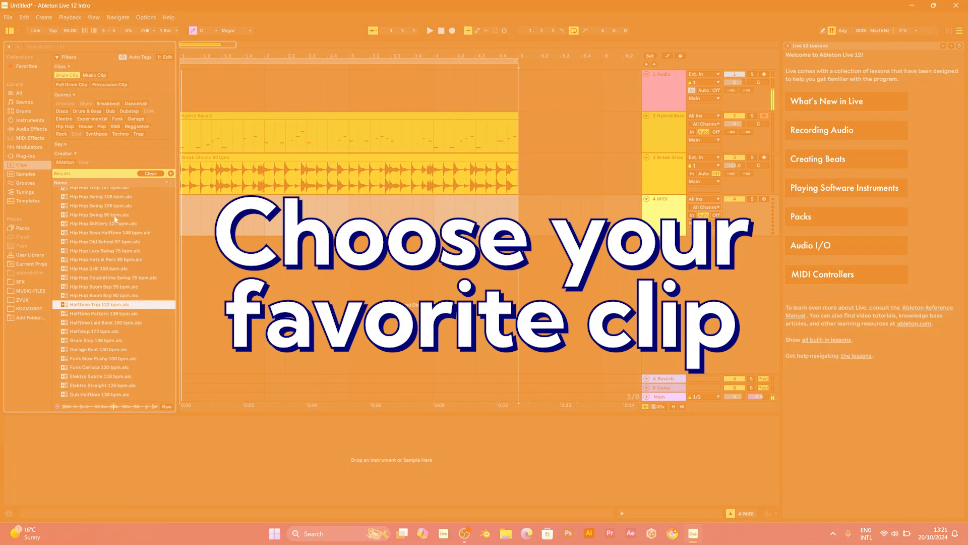
click(99, 215)
scroll(95, 217, down, 1)
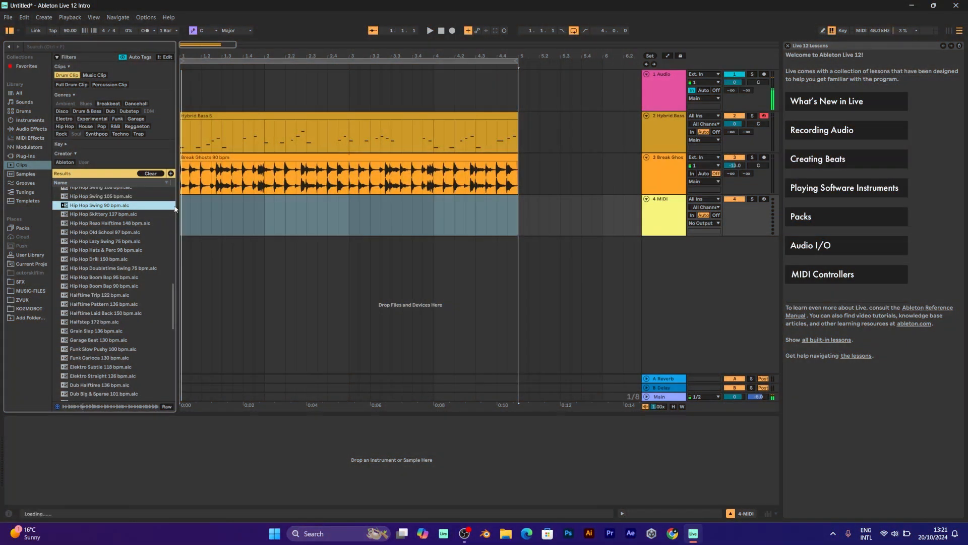
drag(175, 209, 183, 210)
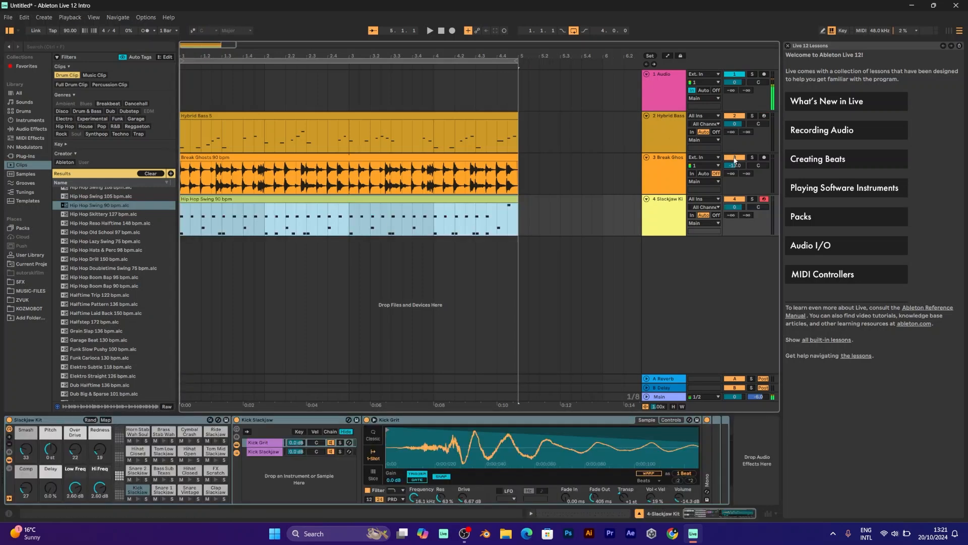
Step: Compare both drum tracks during playback, leaving Break Ghosts deactivated, and lower the Hip Hop Swing track's volume to about -12.5 dB
key(space)
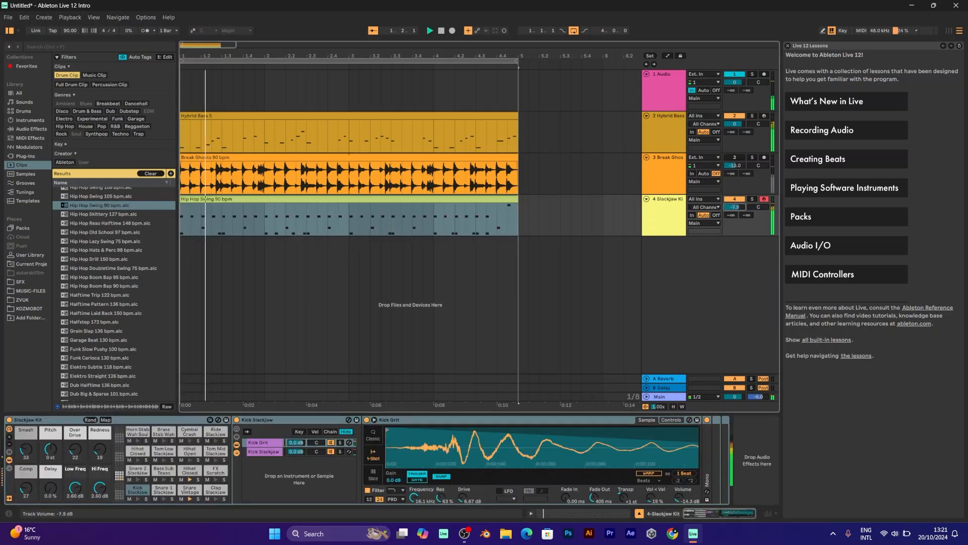
drag(735, 208, 734, 208)
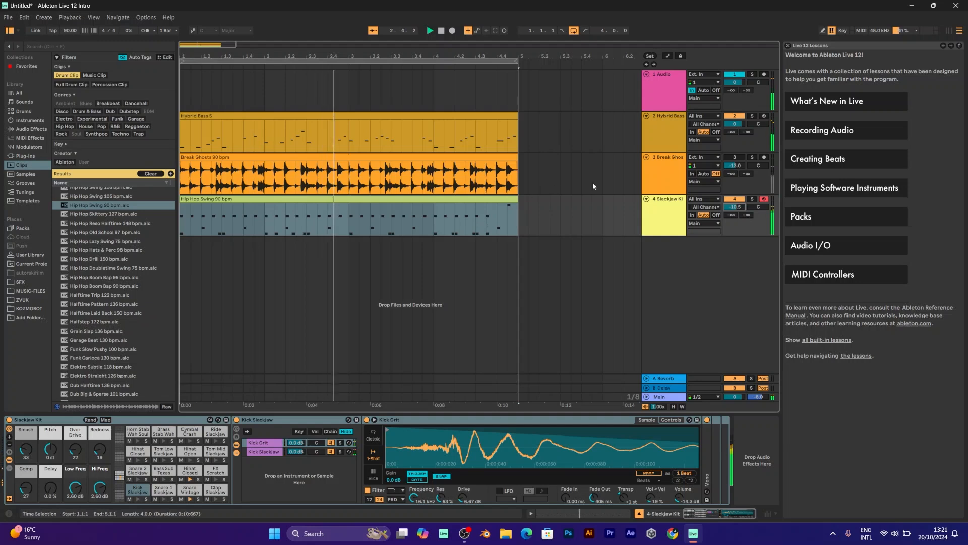
click(741, 167)
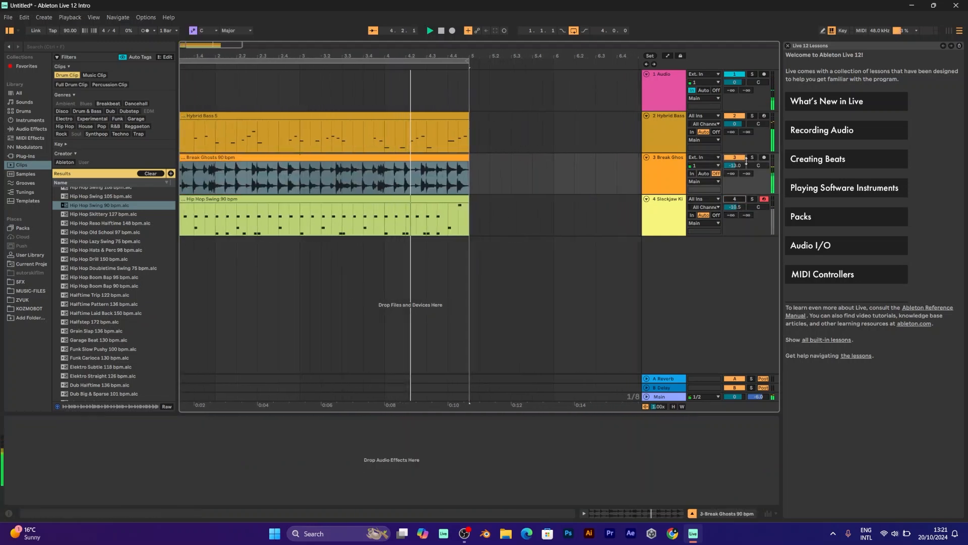
click(734, 199)
click(734, 157)
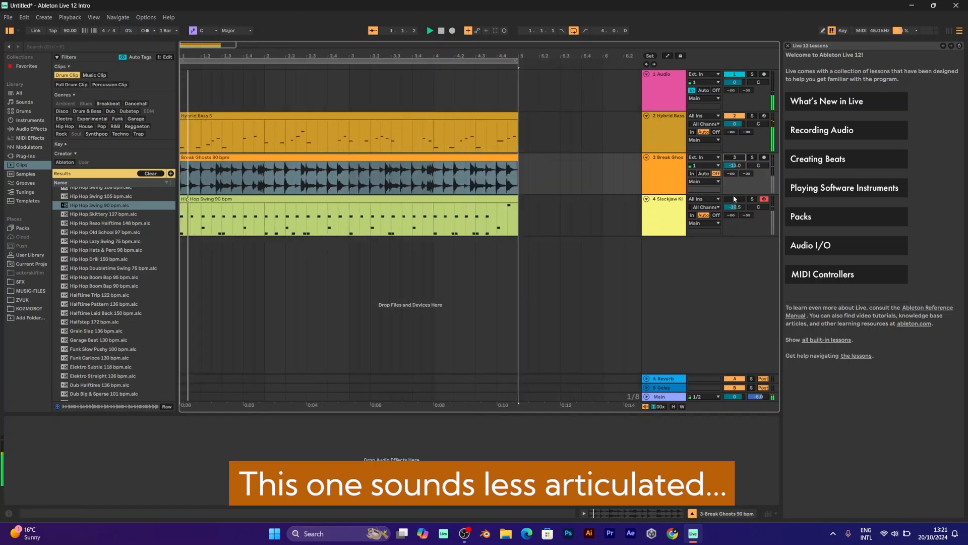
click(735, 199)
drag(734, 207, 734, 214)
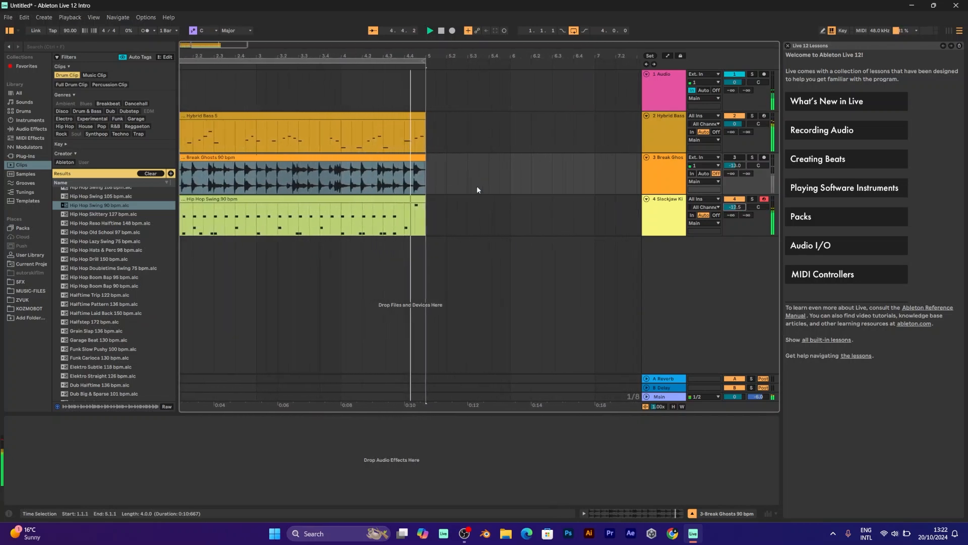
Step: Insert a new MIDI track below the Hip Hop Swing track and select it
click(667, 247)
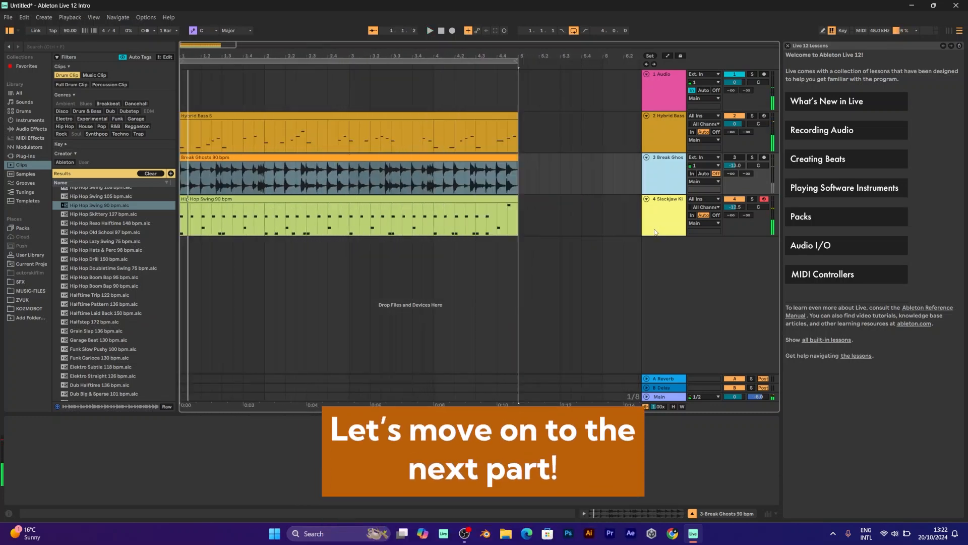
right_click(666, 258)
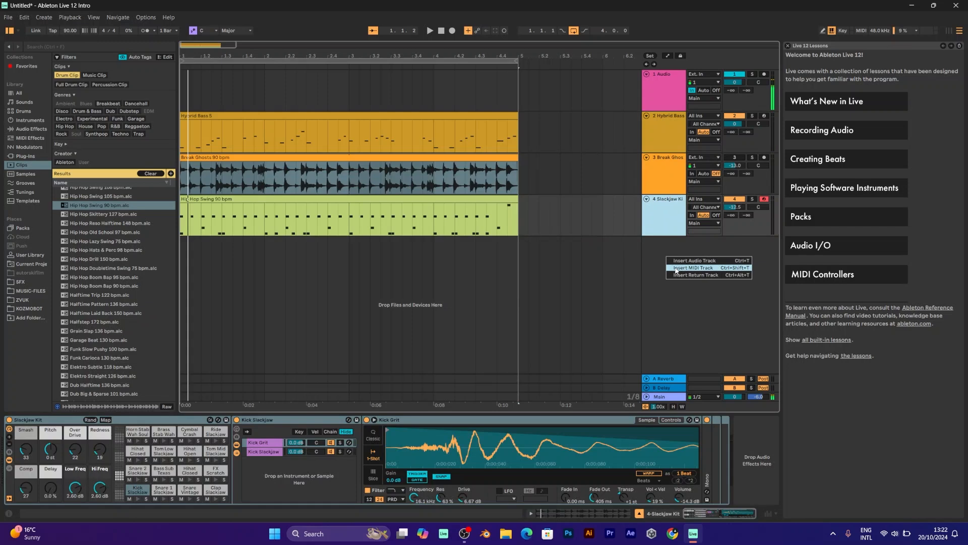
right_click(661, 246)
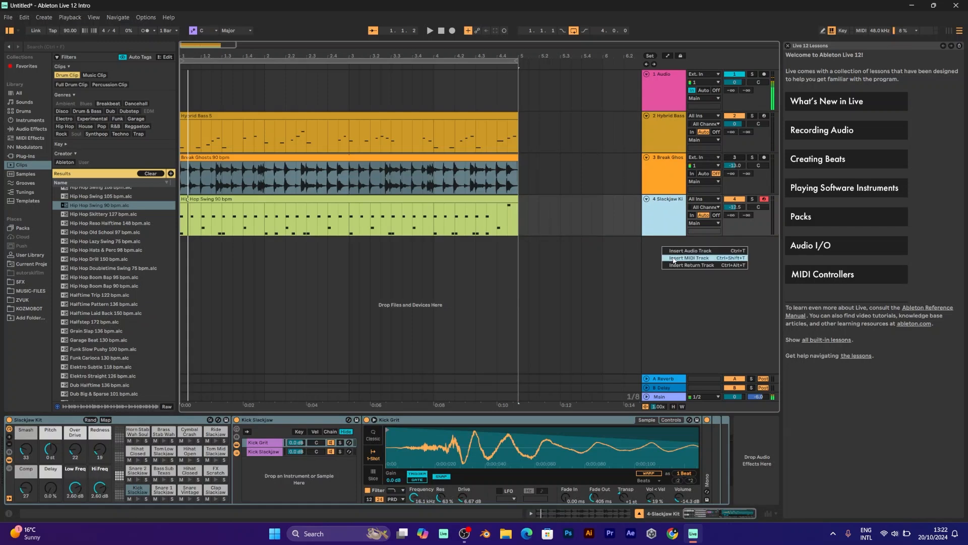
click(688, 258)
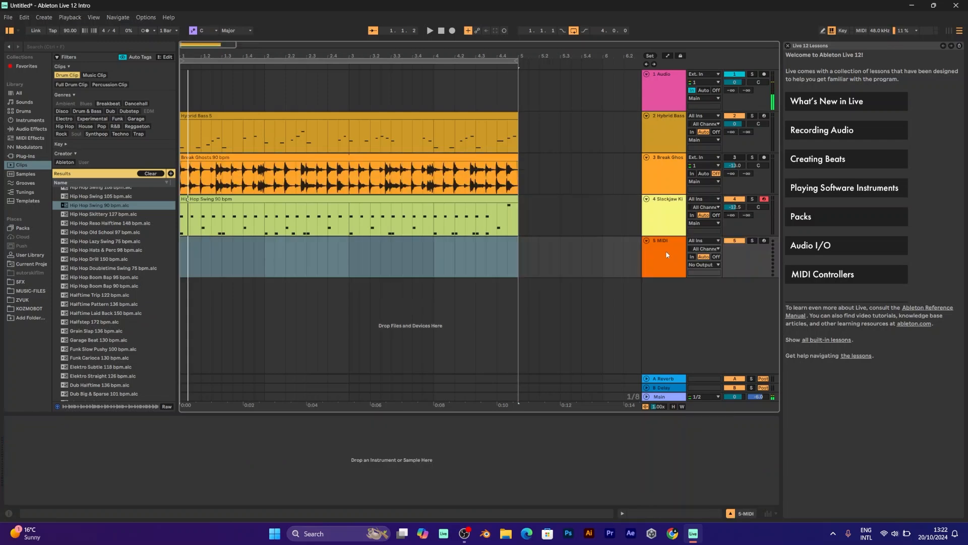
click(667, 259)
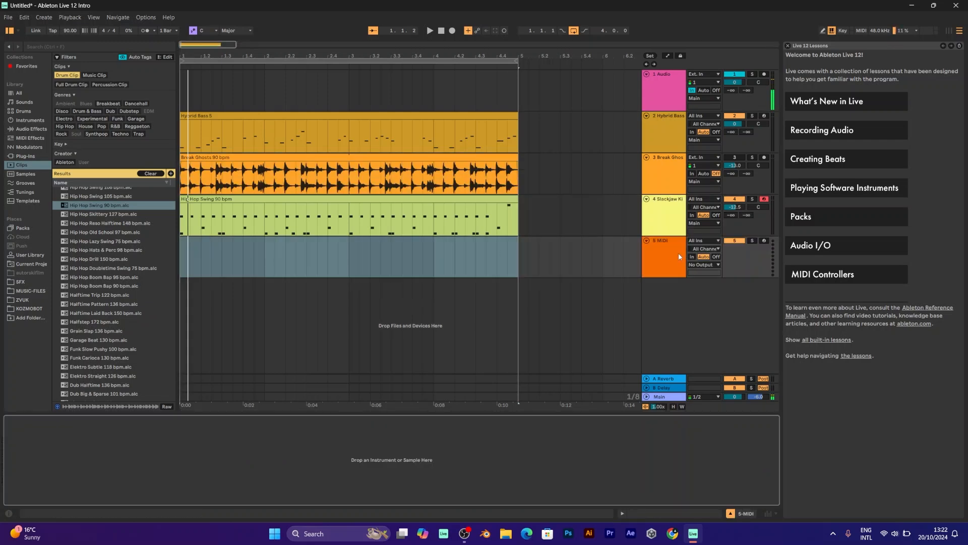
click(679, 256)
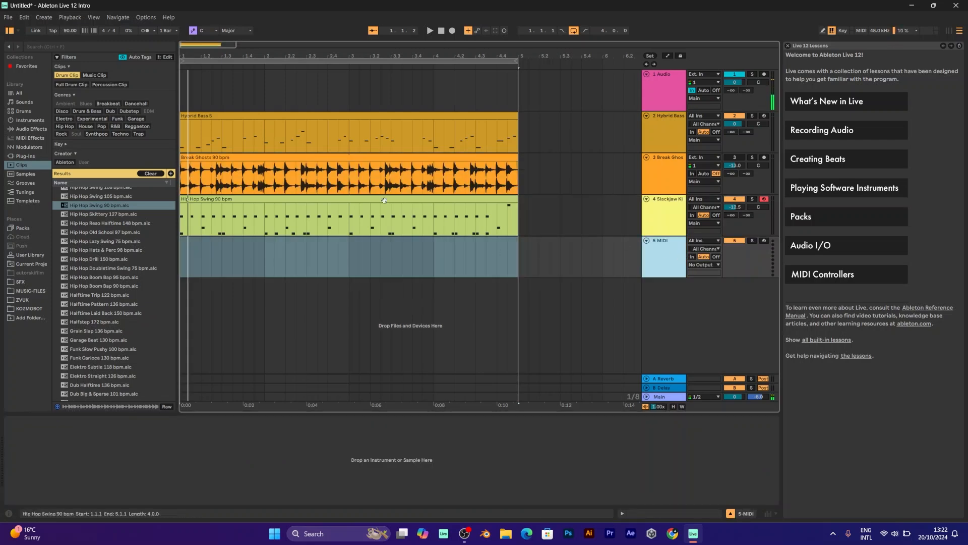
Step: Browse the Sounds library and audition presets such as Little Synth Piano and Mean Pulse
click(26, 101)
scroll(104, 227, down, 10)
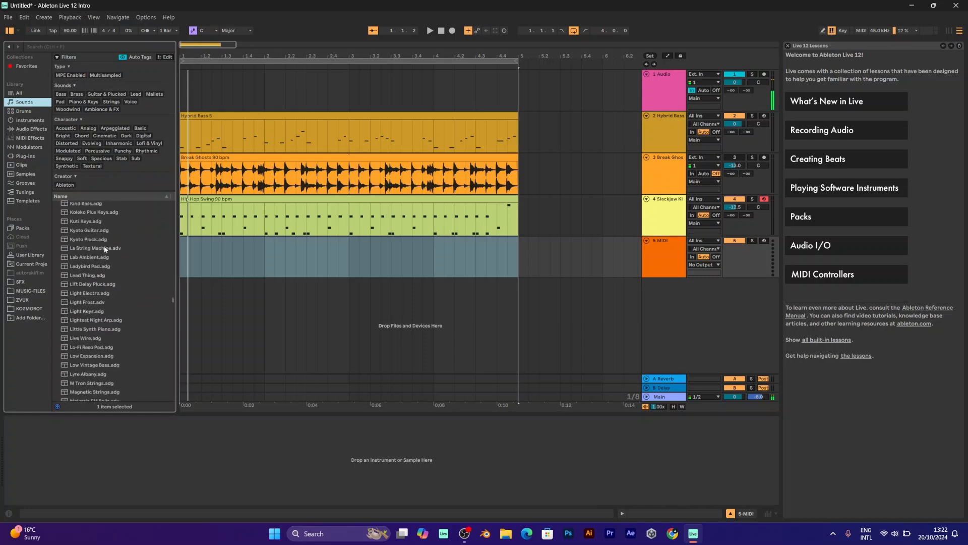
click(121, 329)
scroll(121, 327, down, 1)
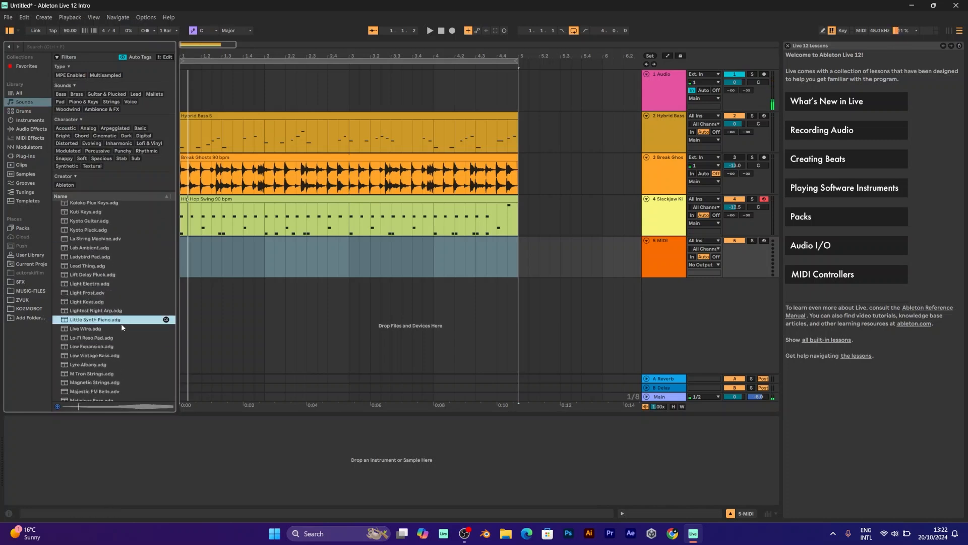
scroll(122, 343, down, 3)
click(119, 356)
scroll(117, 361, down, 2)
click(116, 362)
scroll(116, 362, down, 3)
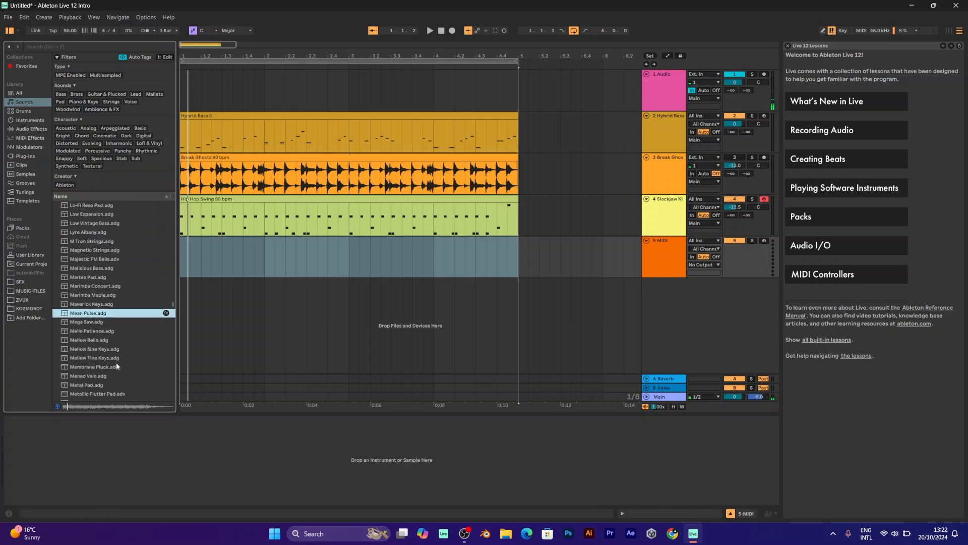
click(131, 431)
Step: Load an empty Instrument Rack from the Instruments library onto the fifth track
click(23, 120)
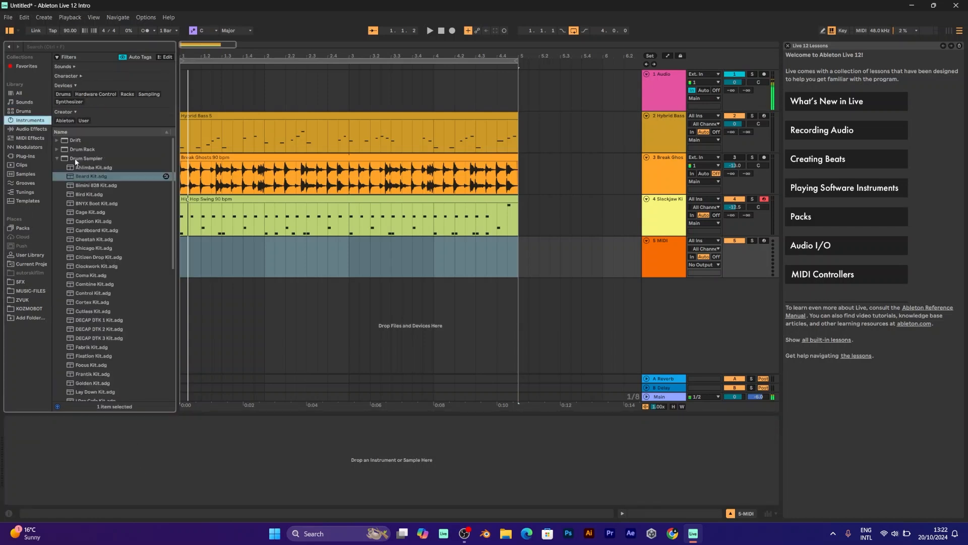
click(57, 158)
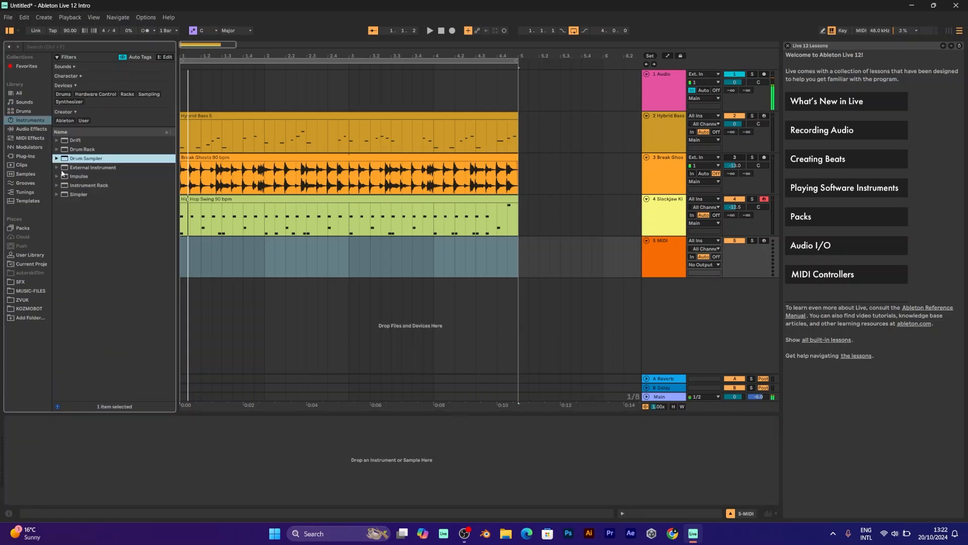
mouse_move(68, 186)
mouse_down()
mouse_move(212, 472)
mouse_move(211, 462)
mouse_up()
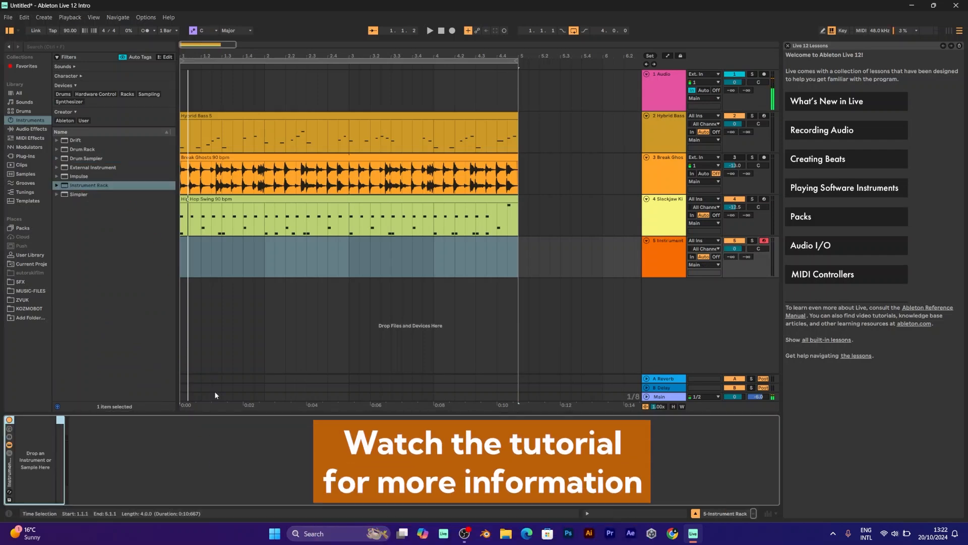
Step: Add the Mellow Bells.adg preset from the Sounds library to the Instrument Rack
click(23, 101)
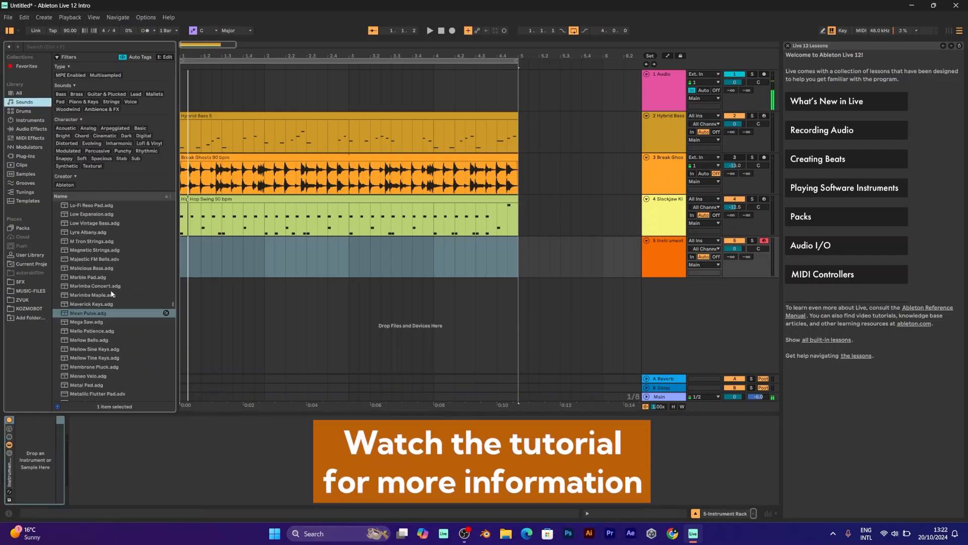
click(101, 241)
ctrl+click(108, 285)
ctrl+click(119, 331)
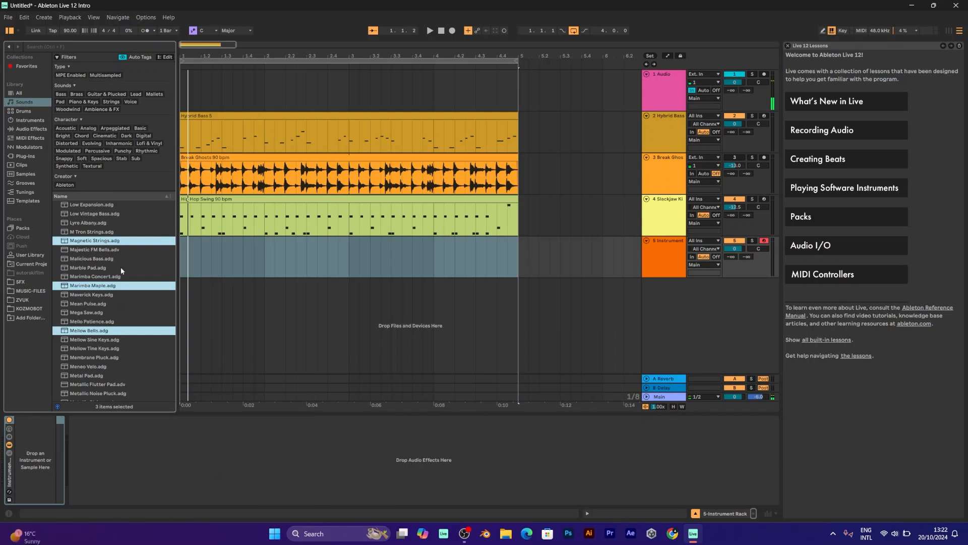
click(80, 330)
drag(80, 333, 23, 457)
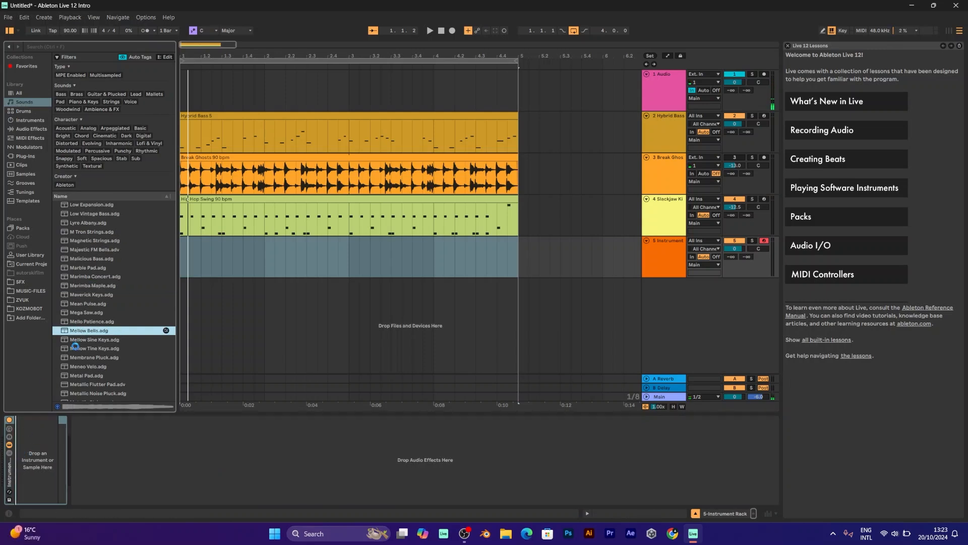
Step: Reveal the Instrument Rack's macros and chain list and add Mega Saw.adg as its second chain
click(96, 294)
ctrl+click(101, 250)
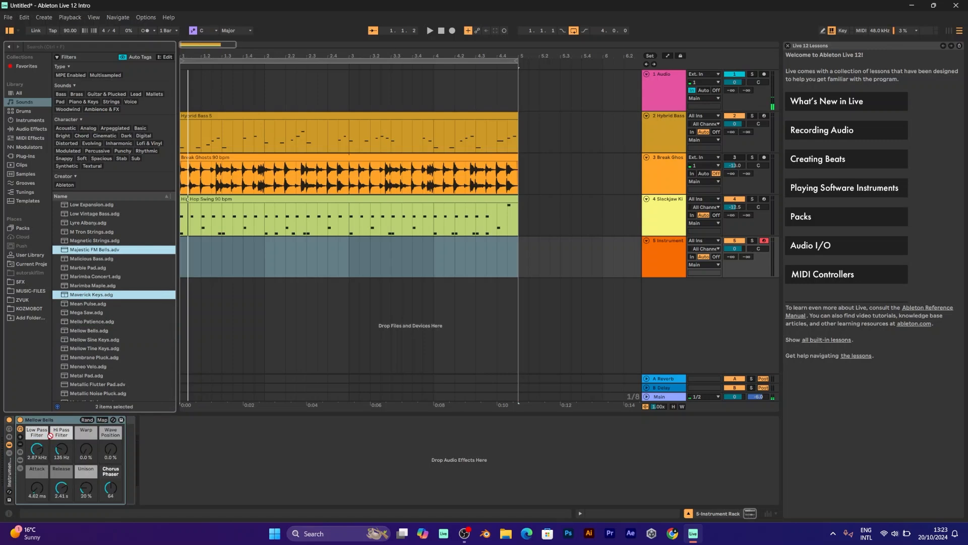
click(87, 312)
drag(91, 295, 10, 456)
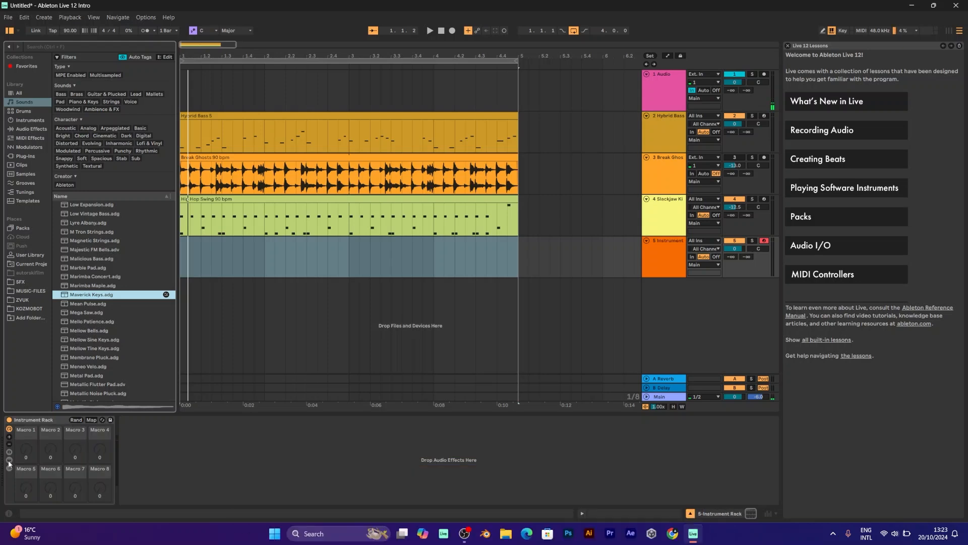
key(ctrl+z)
click(101, 313)
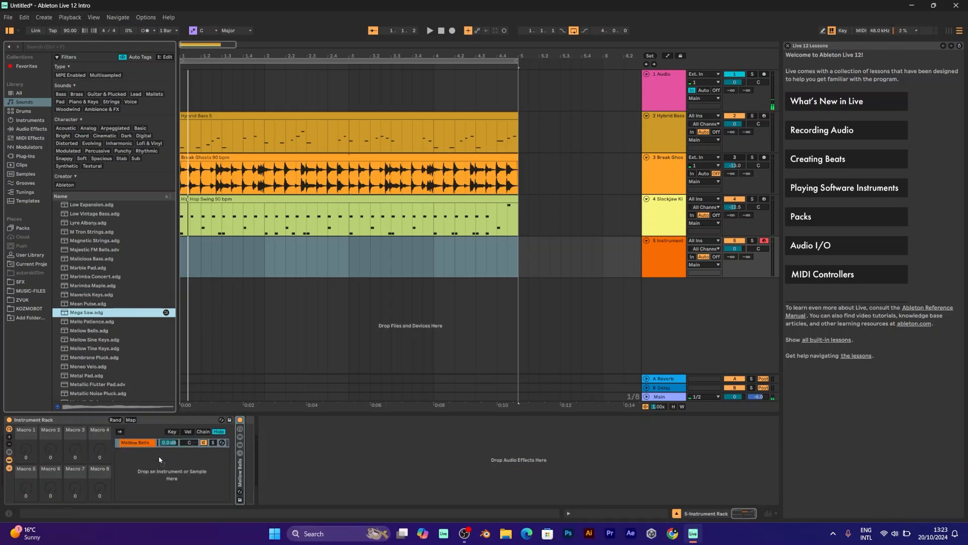
Step: Add La String Machine.adv from the Sounds library as the third chain of the Instrument Rack
scroll(99, 245, up, 5)
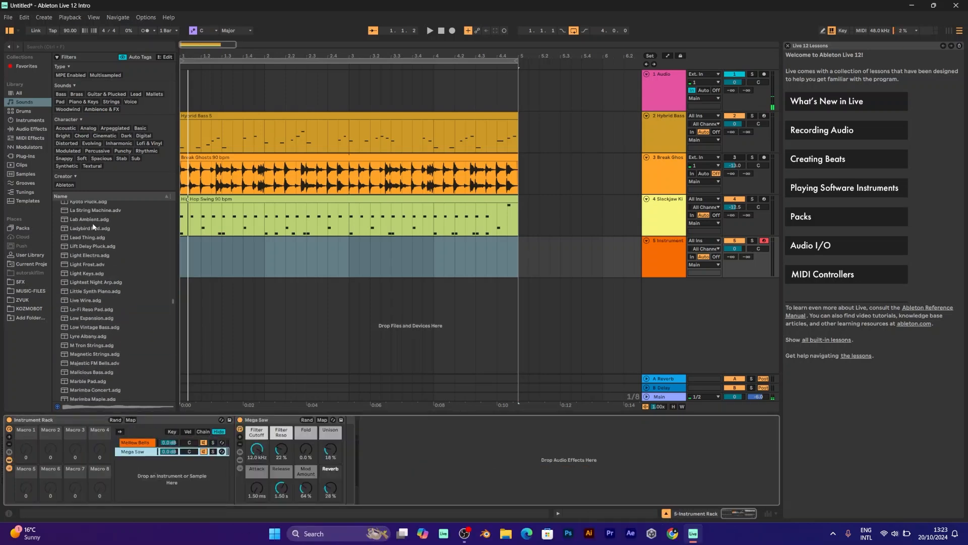
drag(93, 222, 117, 213)
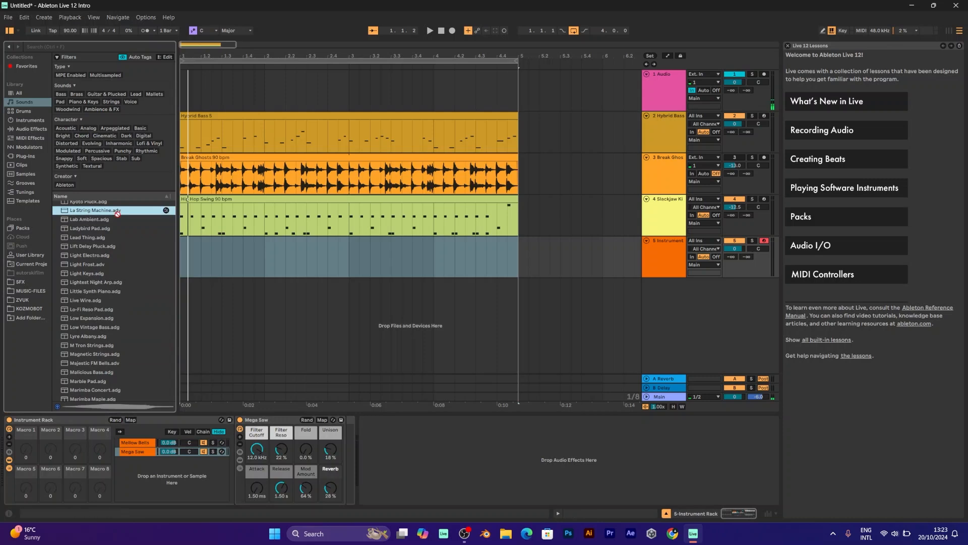
drag(167, 480, 132, 460)
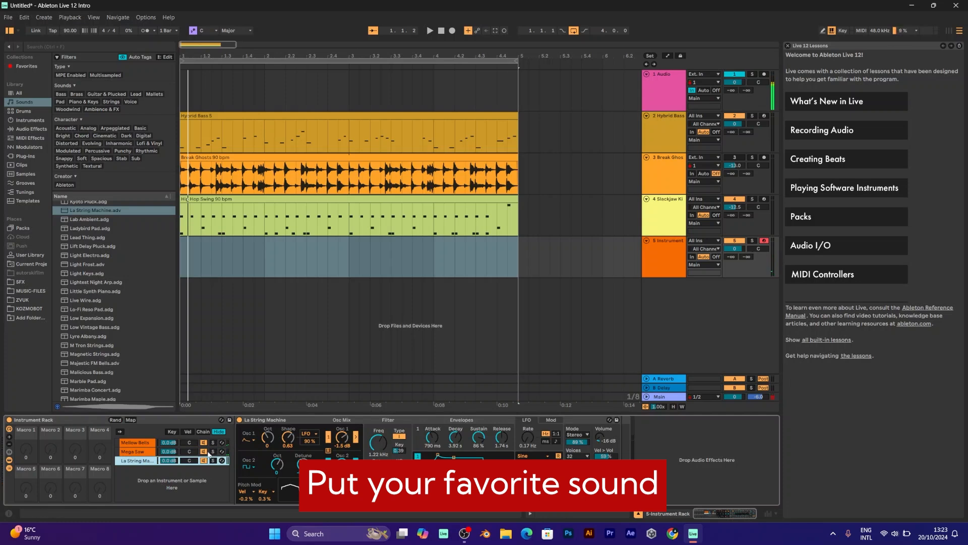
Step: Set the Mega Saw key zone to fade in from about C1 to A#2, and lower the fifth track's volume to about -5.0 dB
click(171, 432)
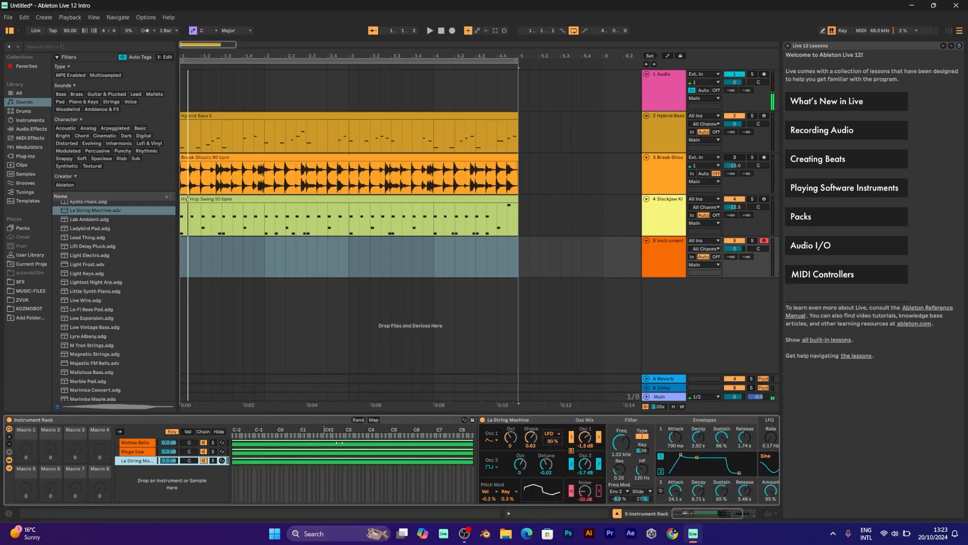
drag(232, 454, 339, 453)
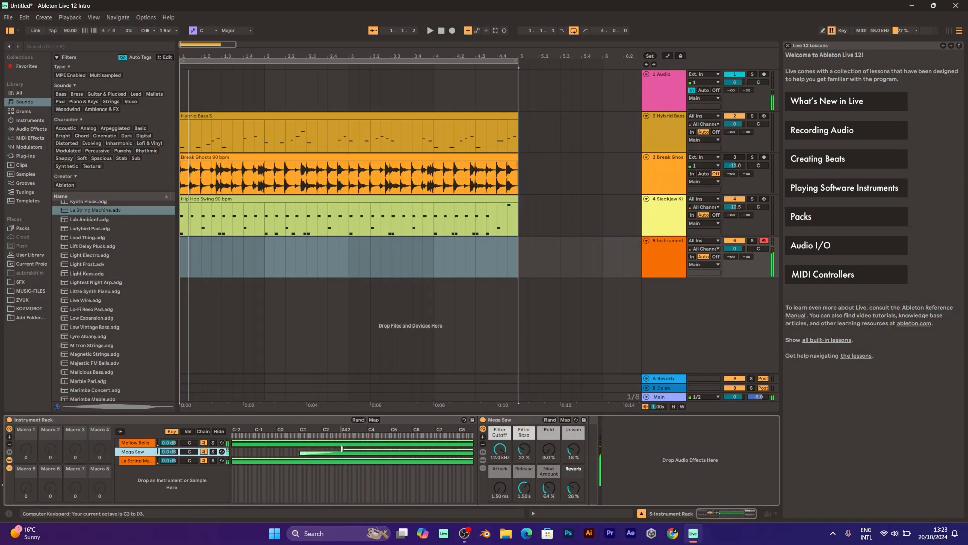
key(z)
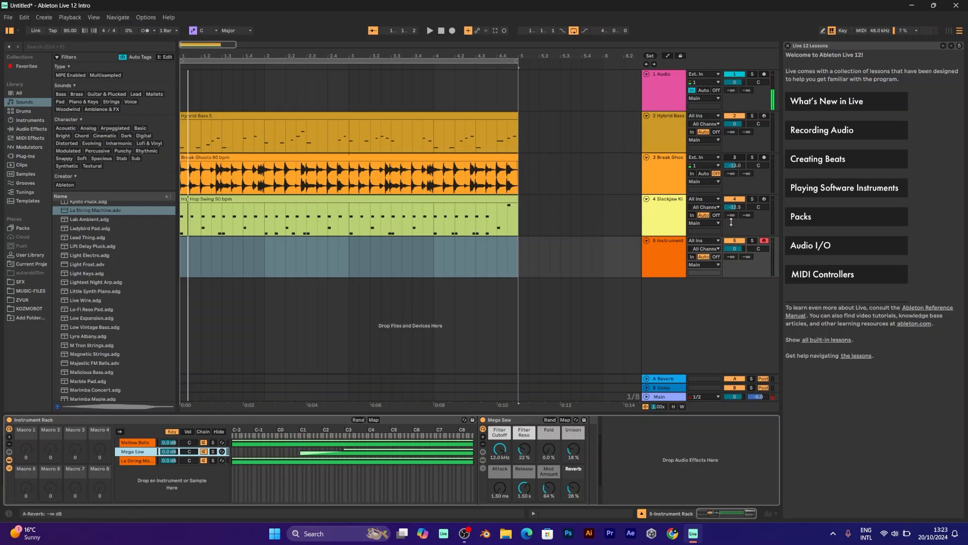
drag(739, 252, 739, 257)
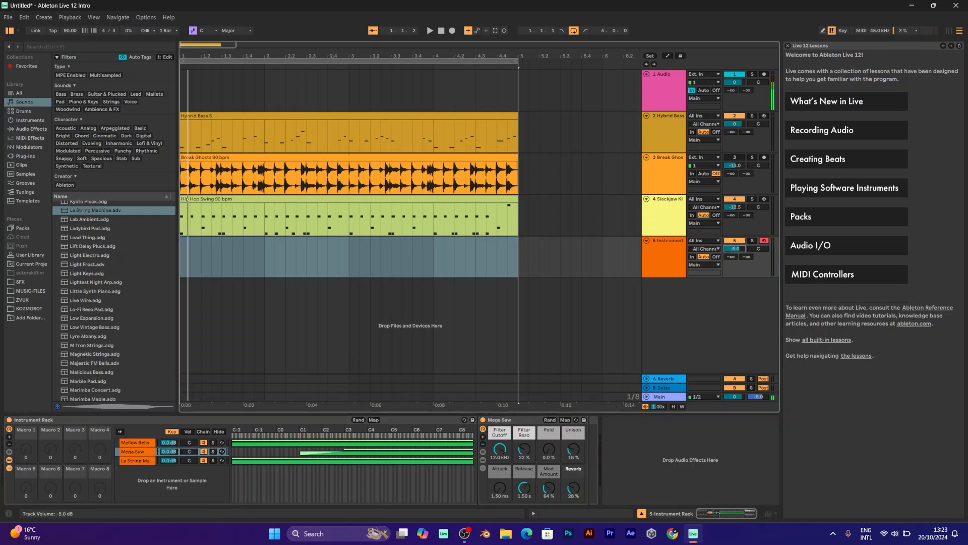
Step: Record a four-bar chord part on the fifth track and shift the Mega Saw key zone's fade-in down to about C0–C1
click(442, 31)
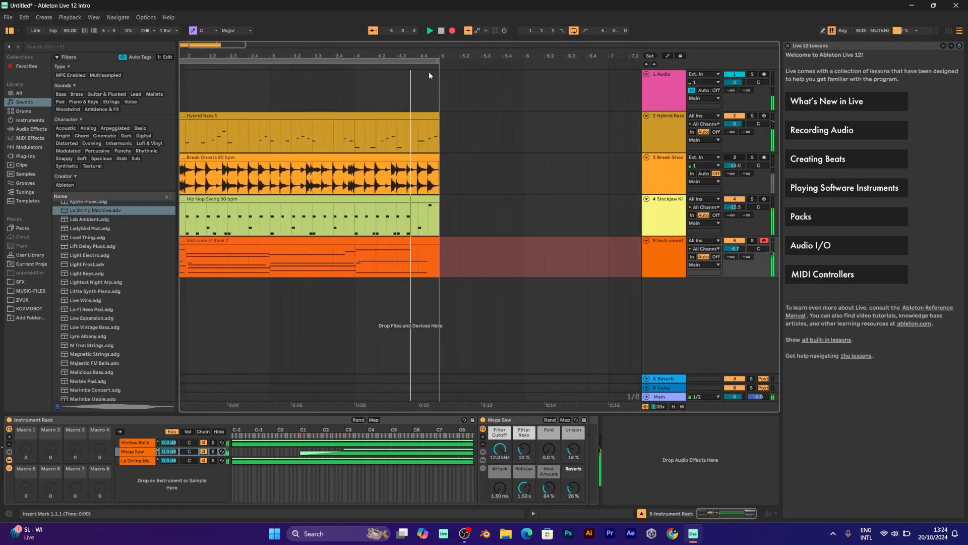
key(space)
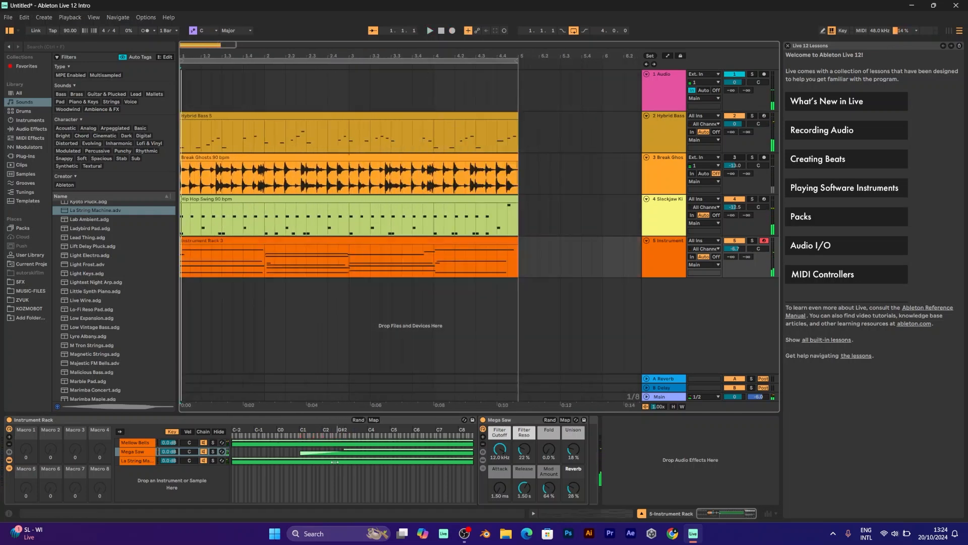
drag(343, 448, 341, 448)
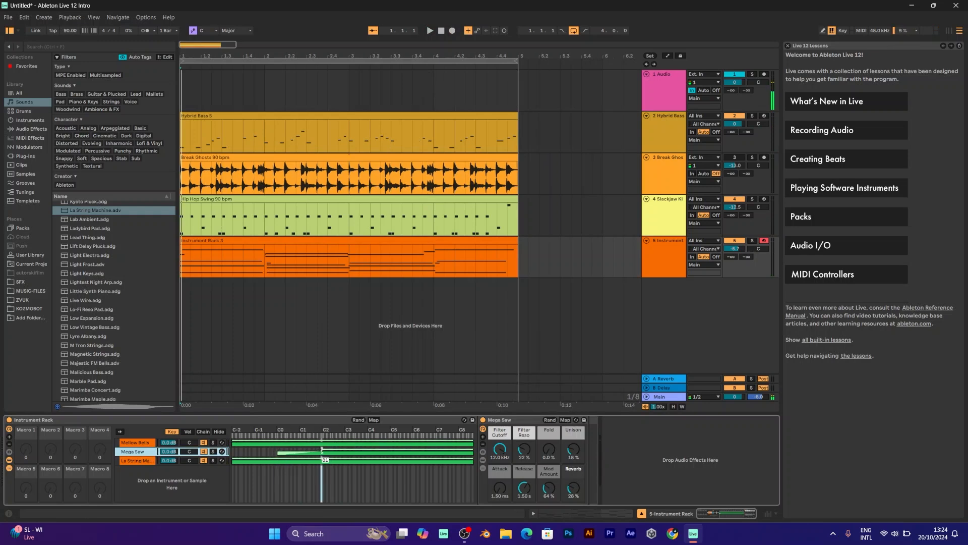
Step: Open the recorded Instrument Rack clip and quantize all its notes
double_click(320, 241)
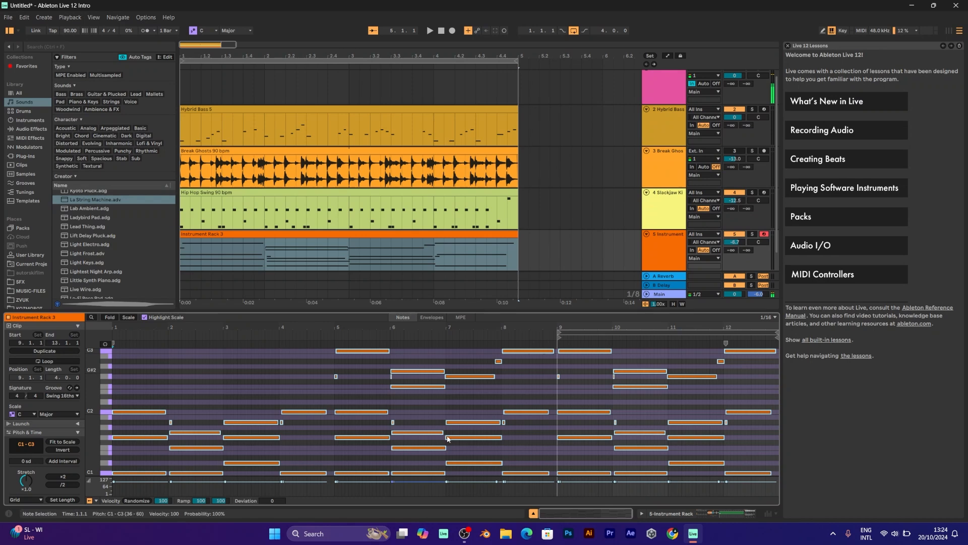
key(ctrl+a)
right_click(450, 406)
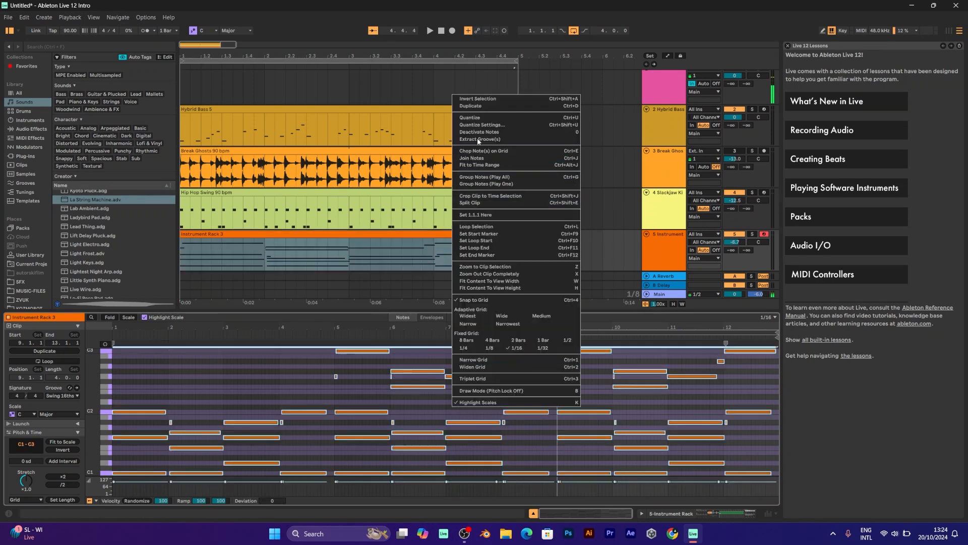
click(477, 119)
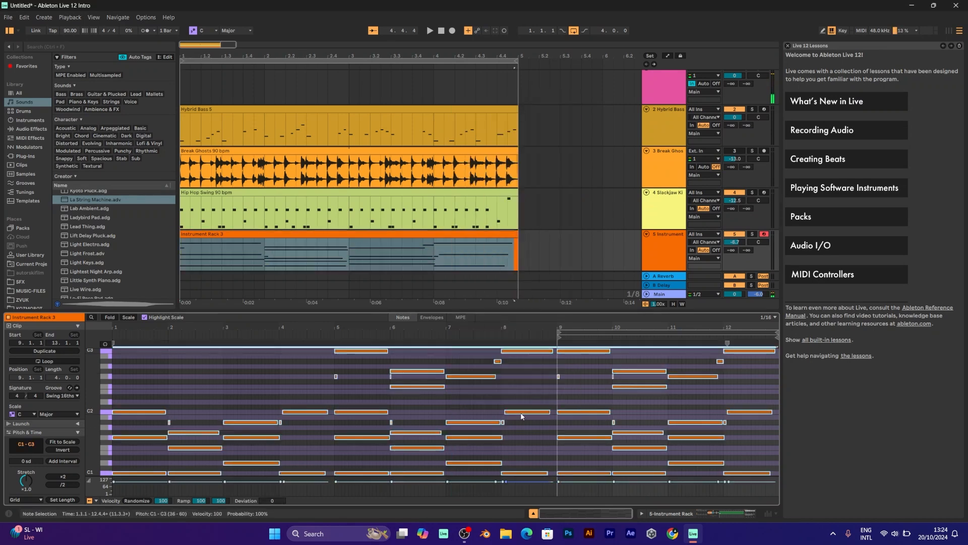
Step: Delete the stray very short A#1 and G2 notes around bars 8 to 12 of the Instrument Rack clip
drag(522, 427, 507, 427)
key(Delete)
drag(581, 387, 499, 361)
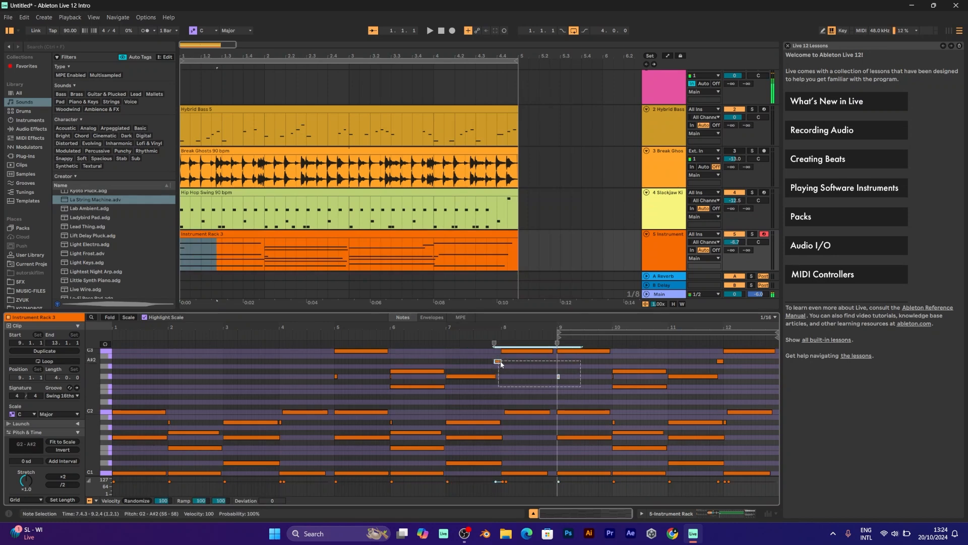
key(Delete)
drag(618, 377, 607, 382)
key(Delete)
drag(623, 426, 606, 420)
key(Delete)
drag(729, 428, 724, 422)
key(Delete)
Step: Align the late C2 notes with the starts of bars 4 and 12 and delete the stray short notes in bars 2 to 6
click(738, 412)
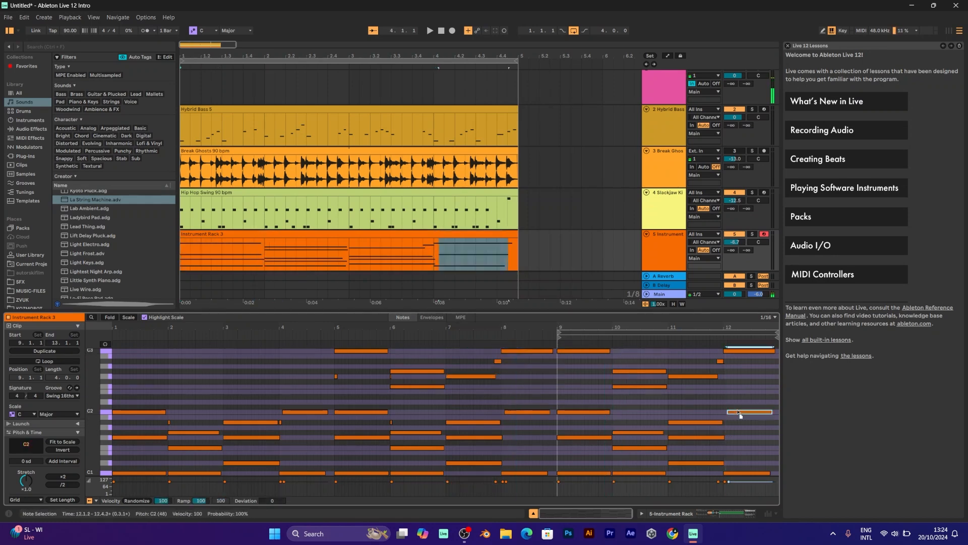
drag(415, 378, 286, 365)
key(Delete)
key(Delete)
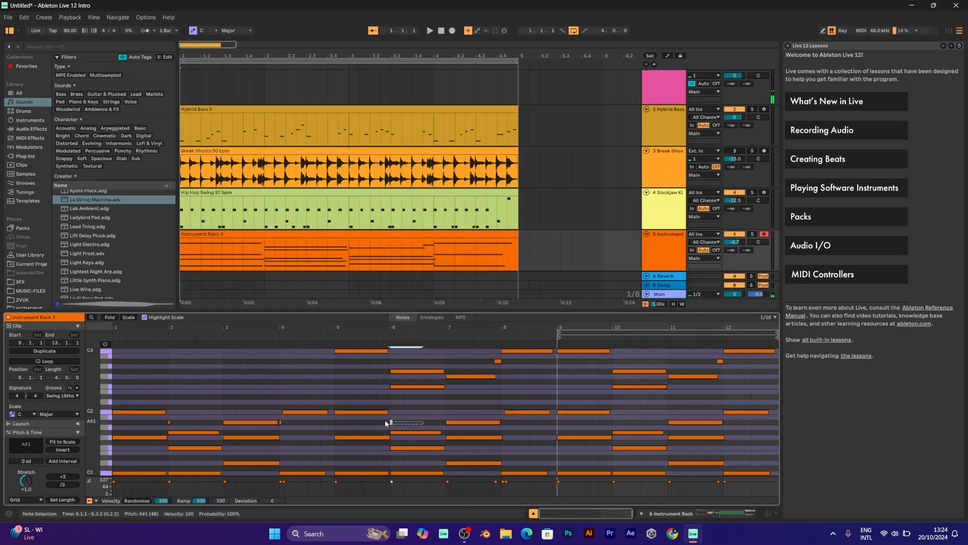
key(Delete)
click(385, 422)
click(281, 422)
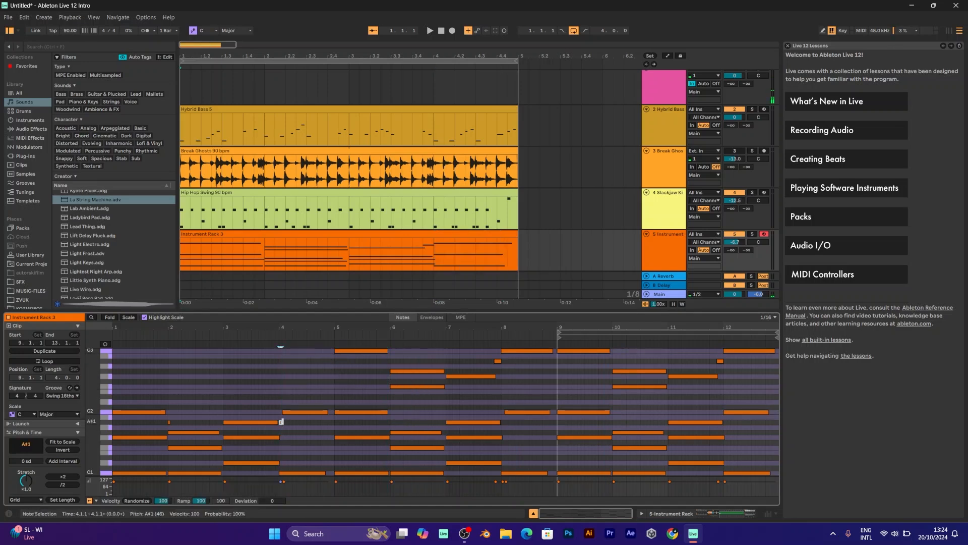
key(Delete)
drag(293, 413, 289, 414)
click(169, 422)
key(Delete)
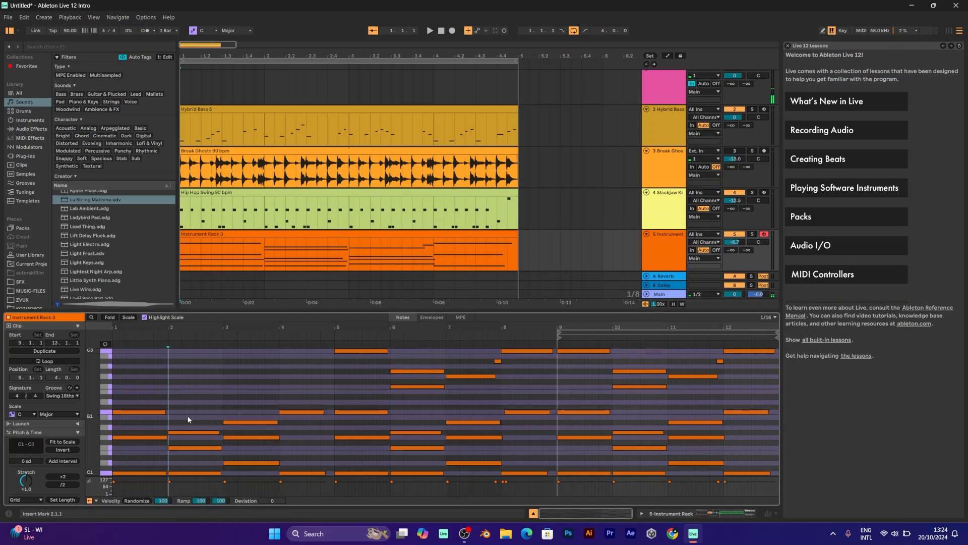
Step: Play the loop and solo the rack's Mellow Bells and Mega Saw chains in turn
key(space)
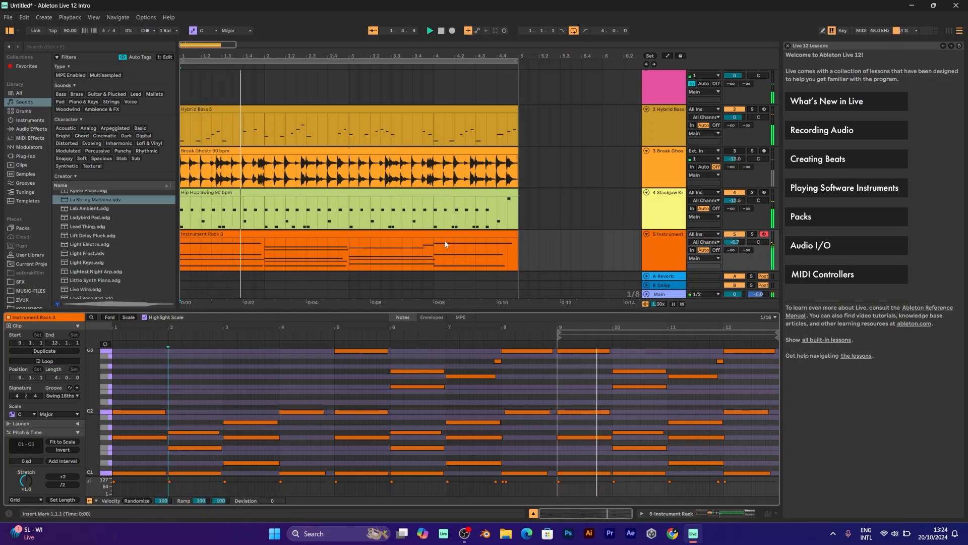
click(672, 251)
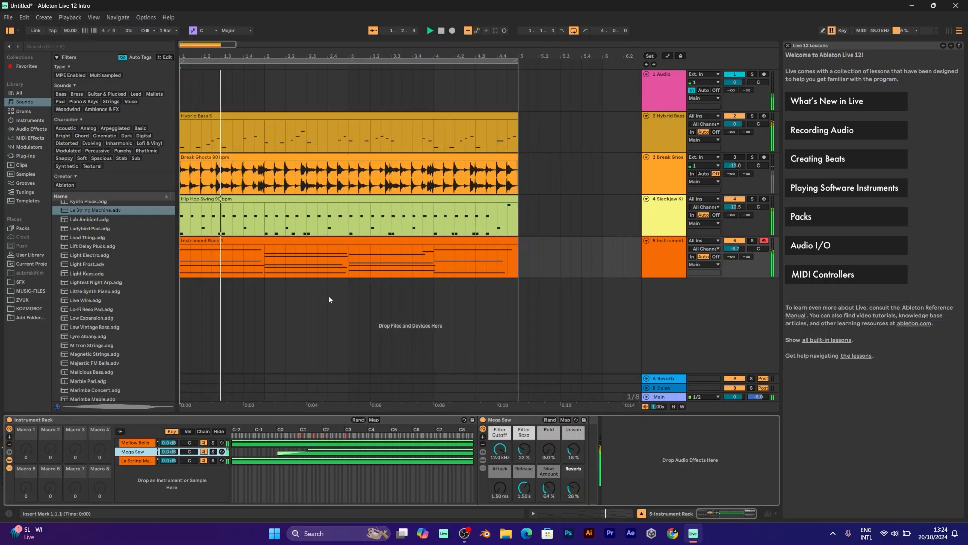
click(213, 443)
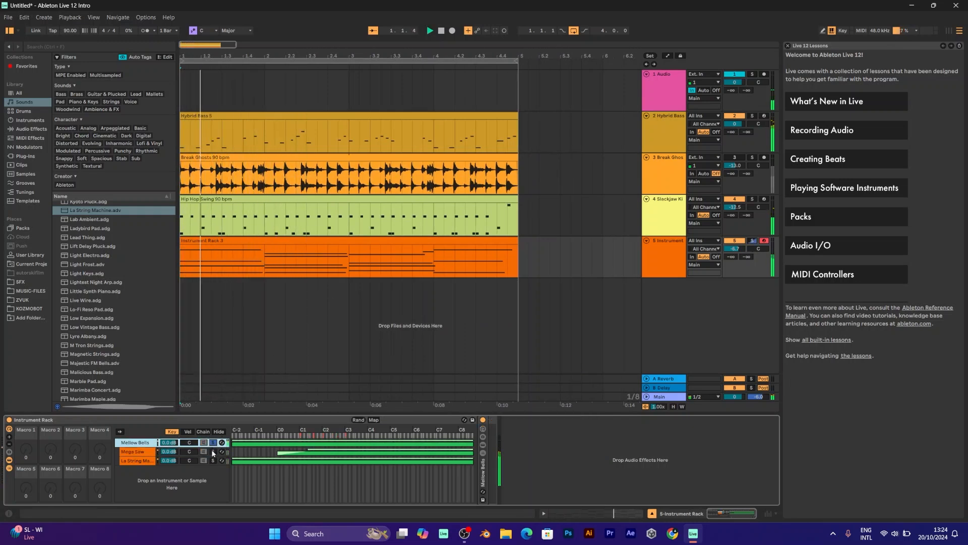
click(212, 452)
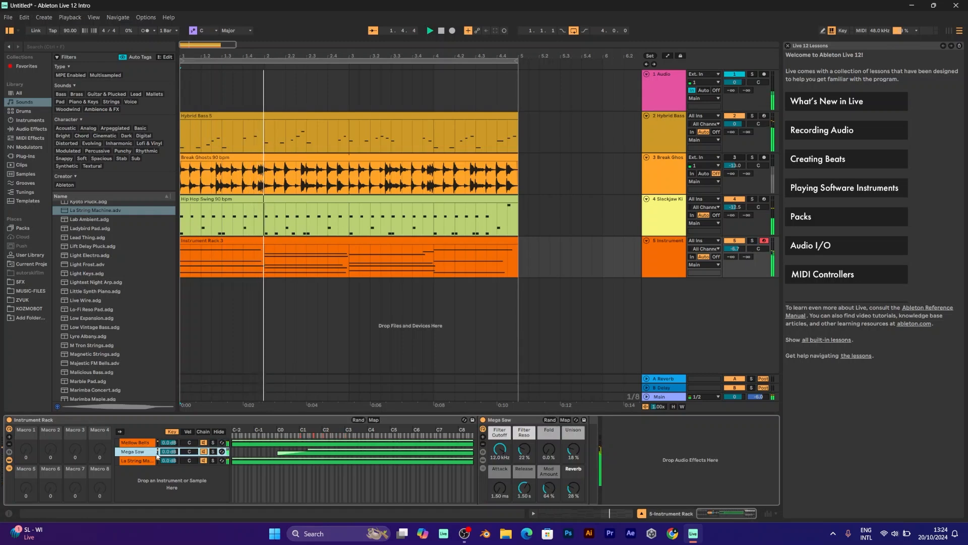
Step: Replace Mega Saw in the rack's second chain with Metallic Flutter Pad.adv from the Sounds library and play the loop
scroll(111, 317, down, 7)
click(100, 308)
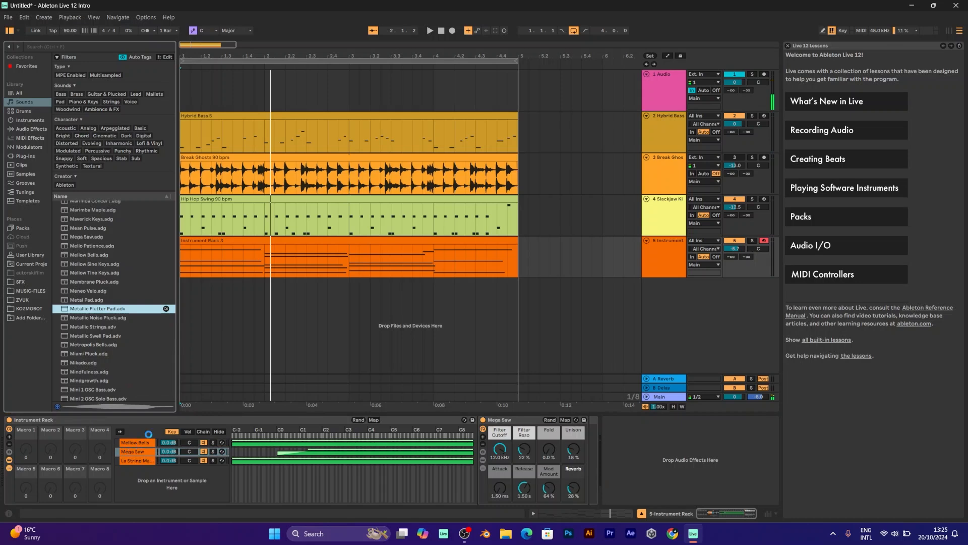
key(space)
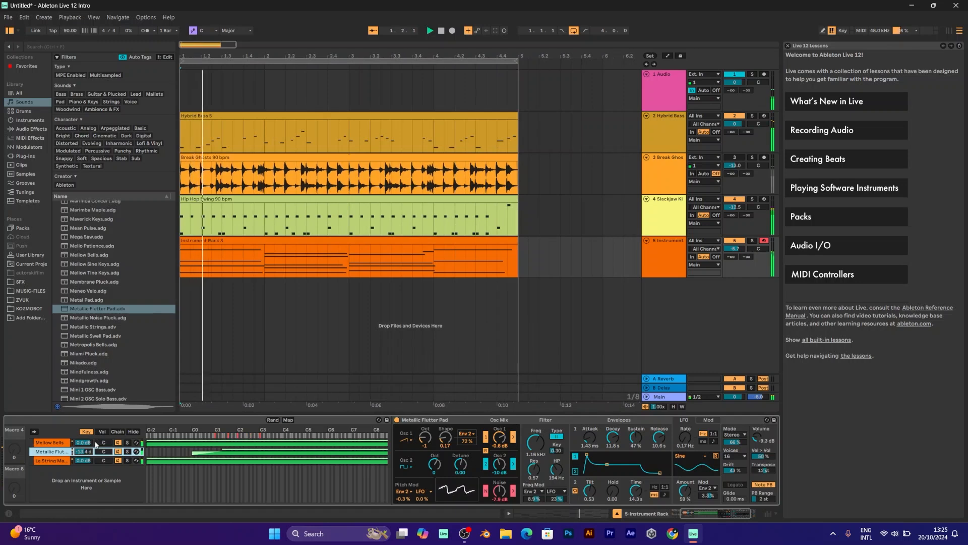
Step: Balance the rack's chain volumes at about -7.4 dB for Mellow Bells, -10.0 dB for Metallic Flutter Pad and -2.7 dB for La String Machine
click(50, 442)
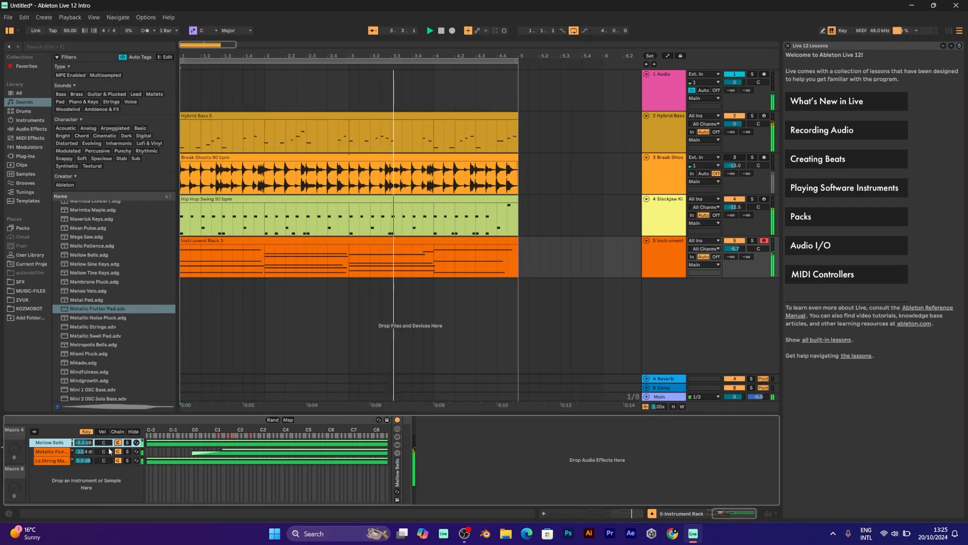
click(136, 451)
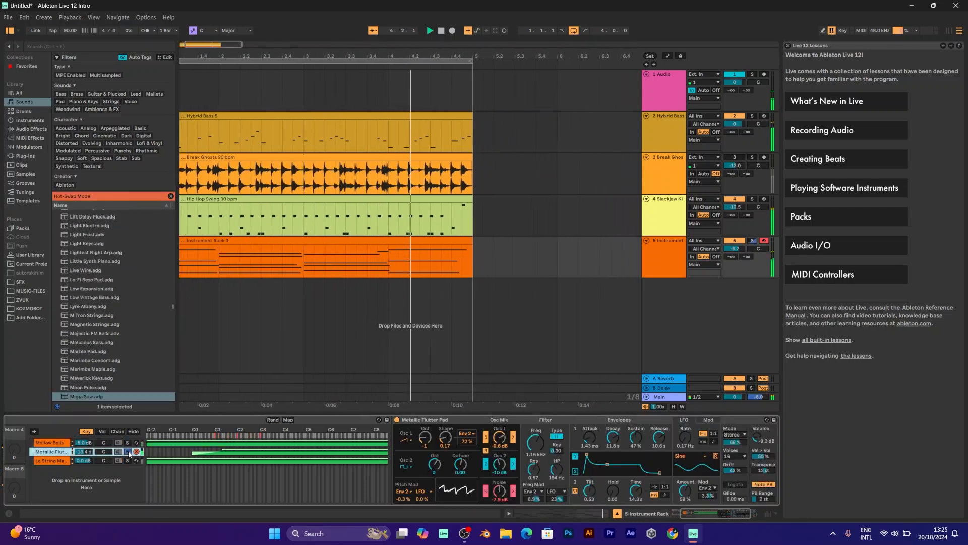
click(137, 452)
click(127, 451)
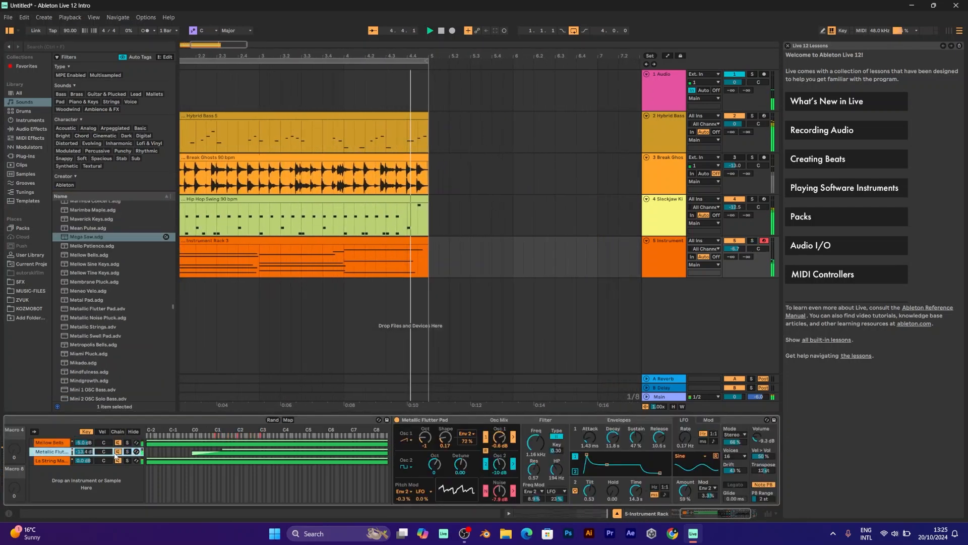
drag(85, 443, 87, 468)
click(85, 451)
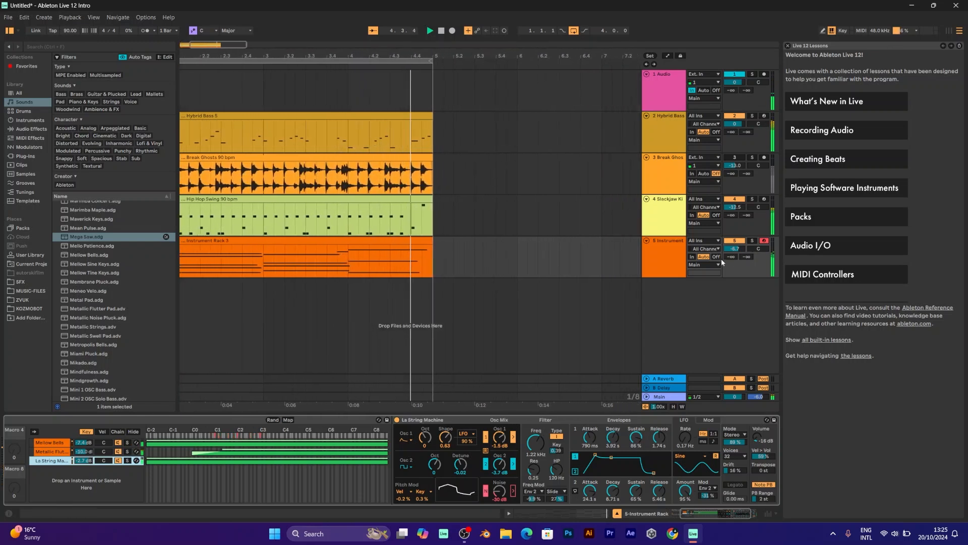
Step: Readjust the Mellow Bells chain volume, lower the fifth track's volume to about -10.0 dB, and check the loop in playback
drag(735, 249, 735, 254)
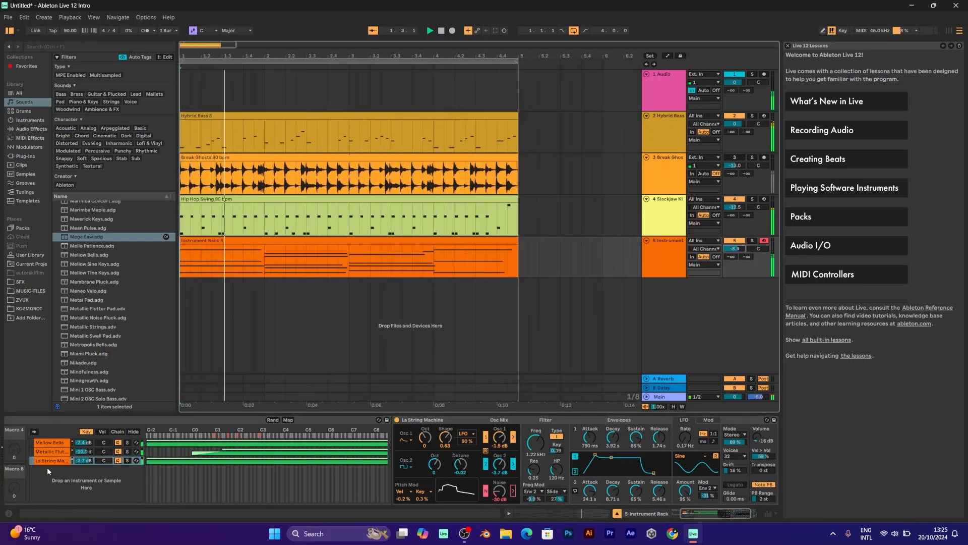
drag(87, 444, 95, 427)
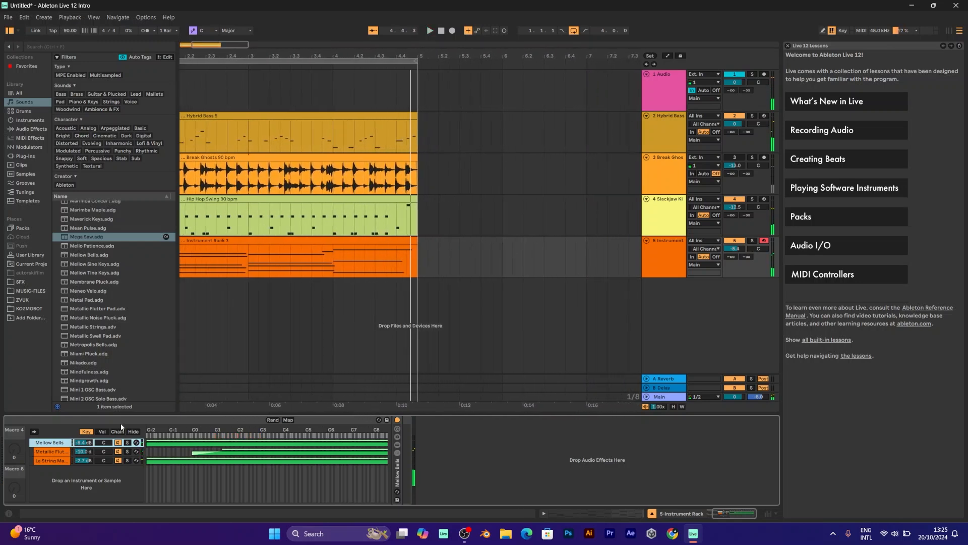
click(734, 249)
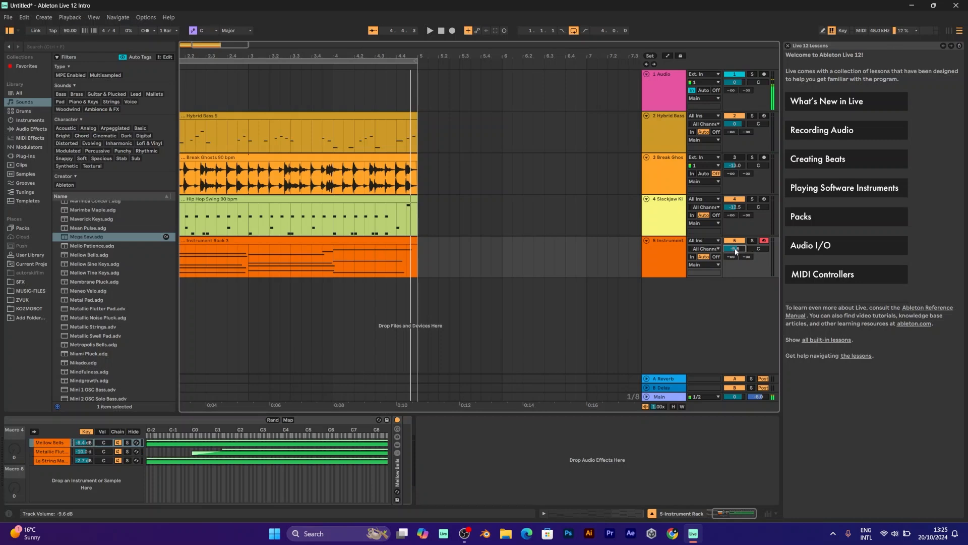
drag(735, 248, 738, 249)
click(441, 31)
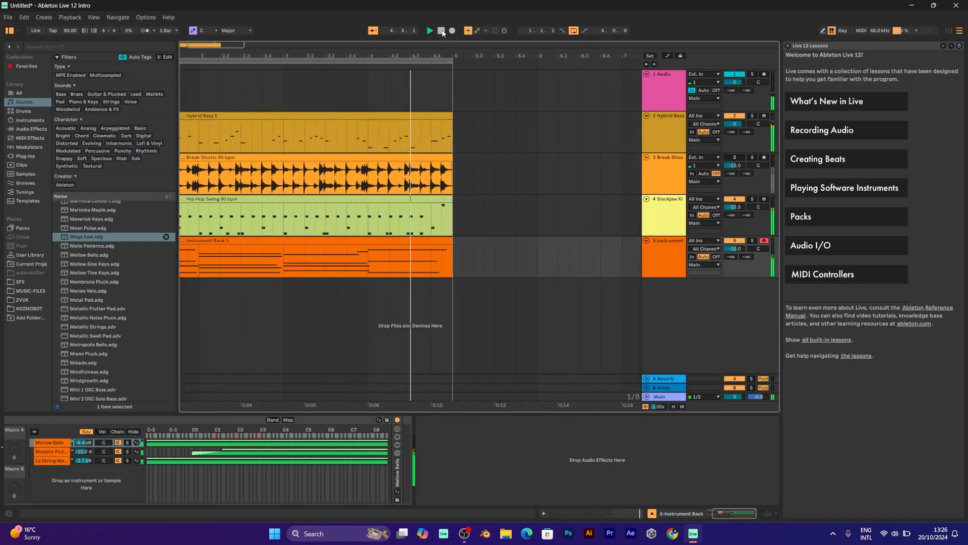
click(442, 30)
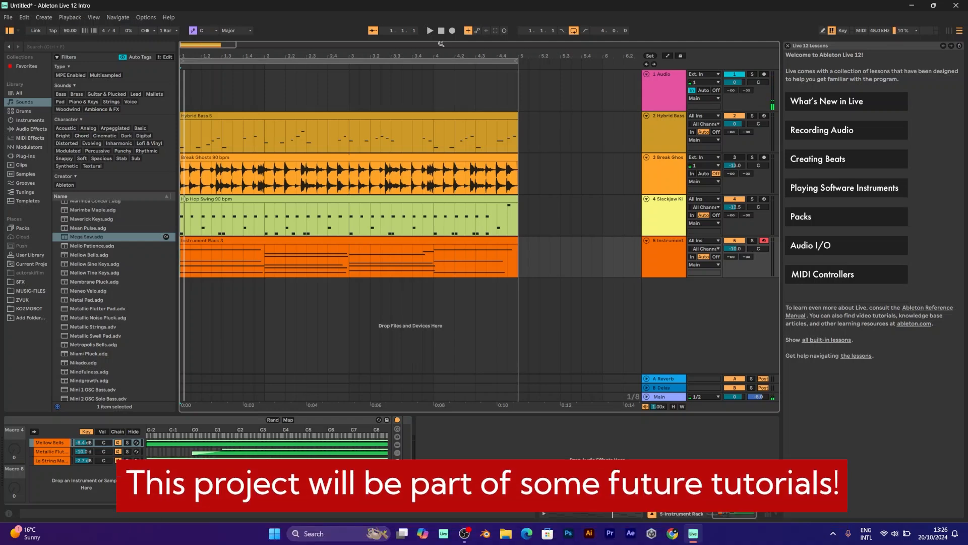
Step: Insert an empty MIDI track below the Instrument Rack track
click(674, 257)
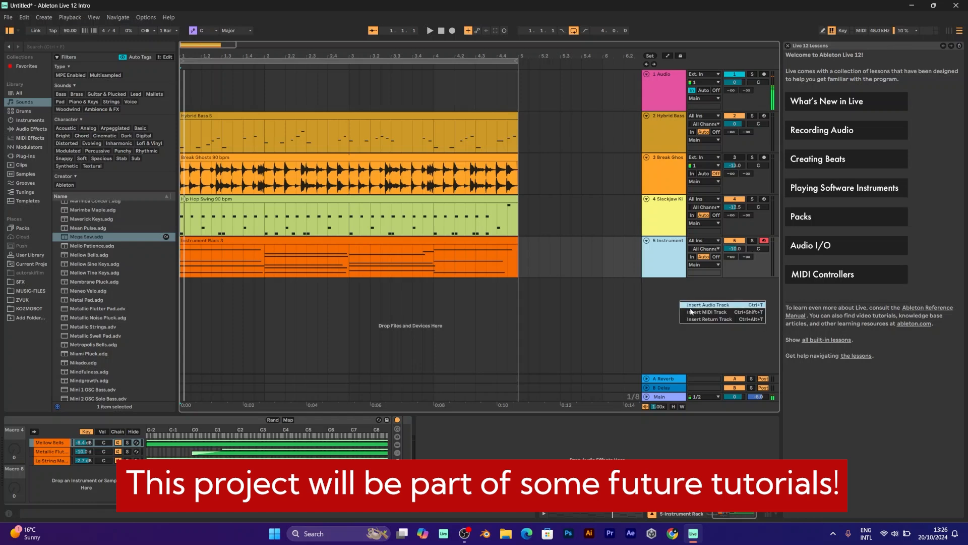
double_click(678, 307)
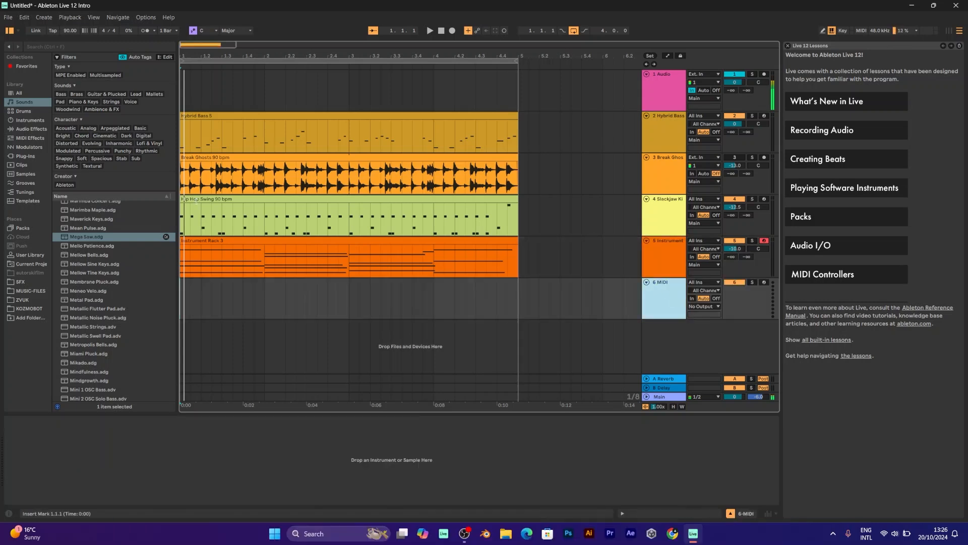
Step: Preview several drum clips in the Clips library and place Halftime Trip 122 bpm.alc at bar 1 on a new seventh track
click(17, 165)
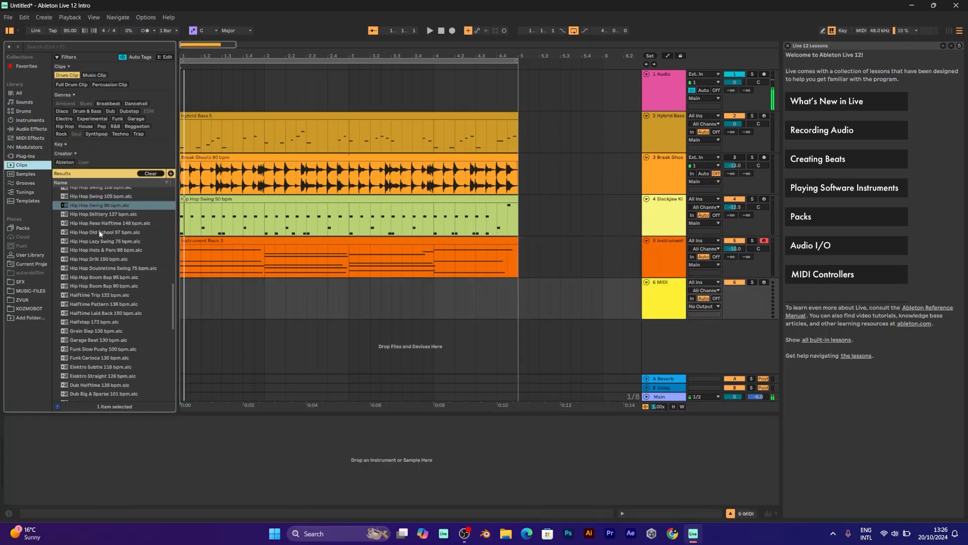
click(93, 267)
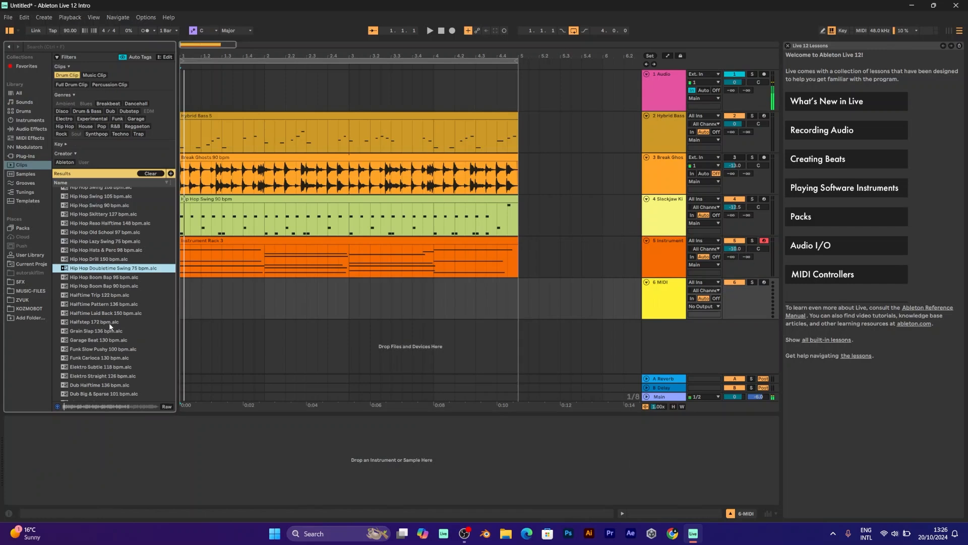
click(132, 323)
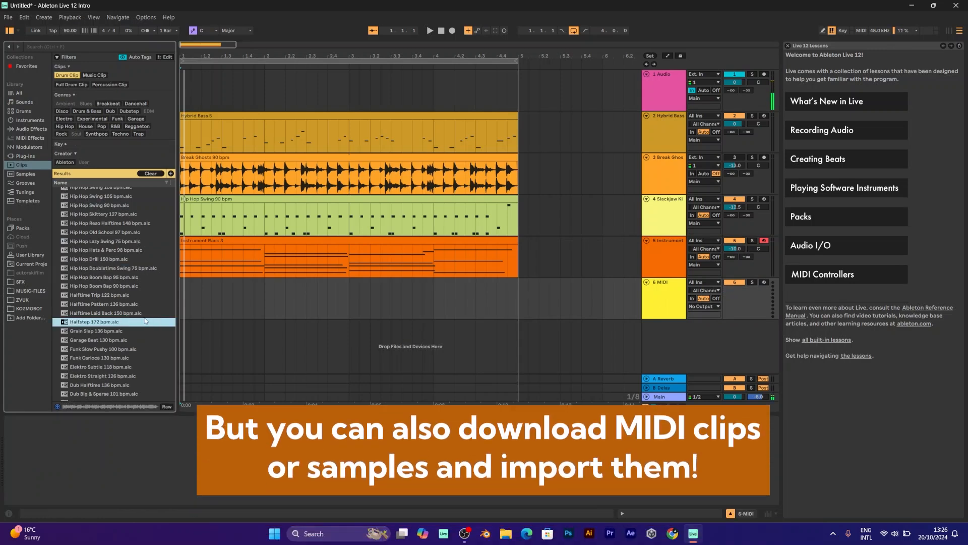
click(139, 314)
click(101, 295)
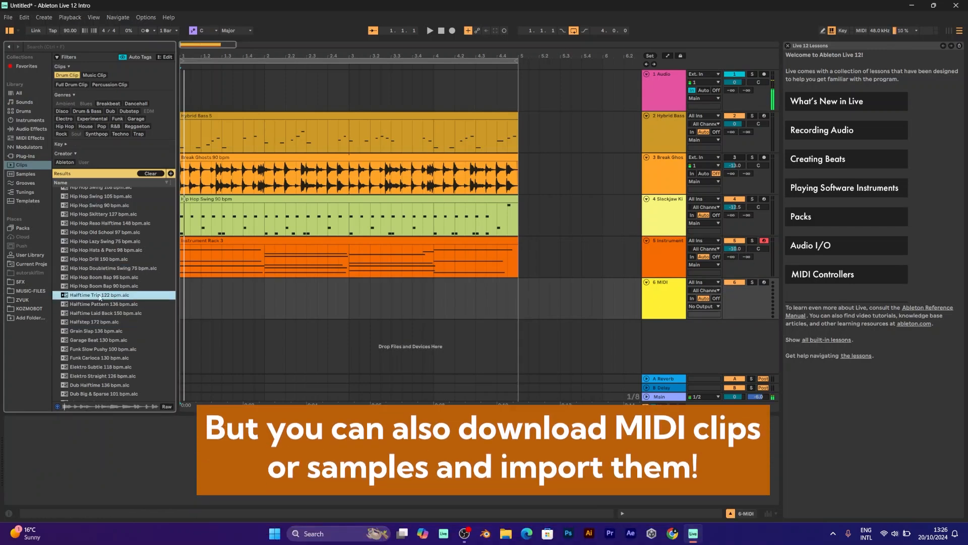
drag(184, 329, 180, 328)
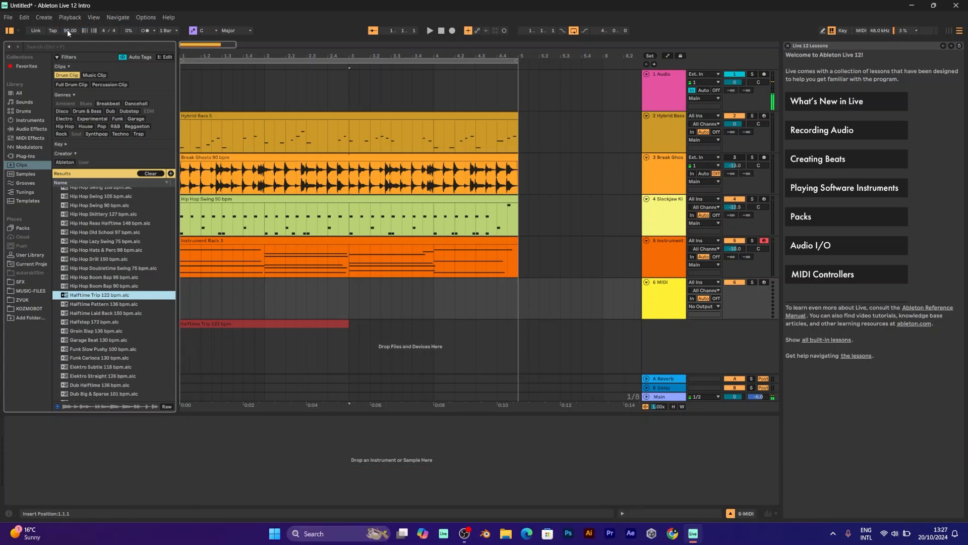
Step: Set the project tempo to 122 BPM and play the loop
drag(69, 32, 69, 23)
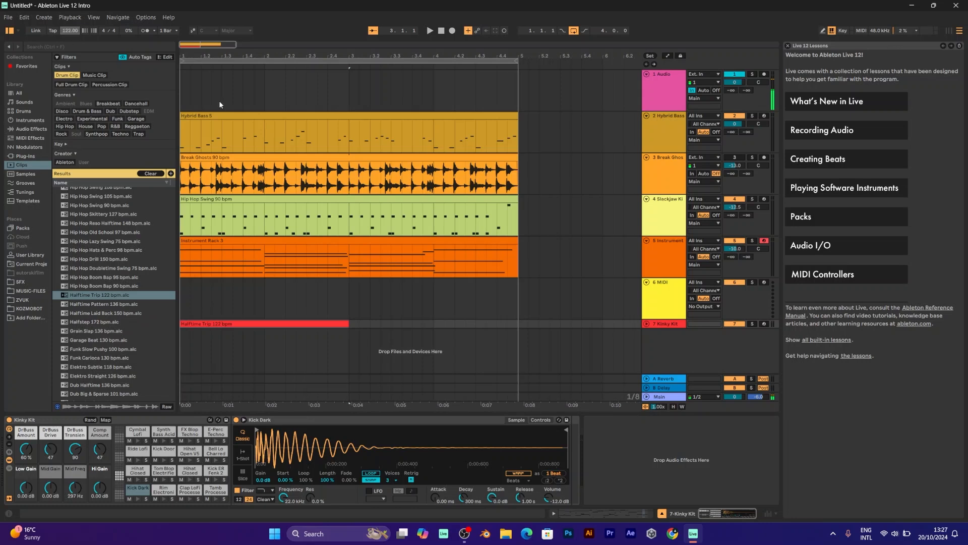
key(space)
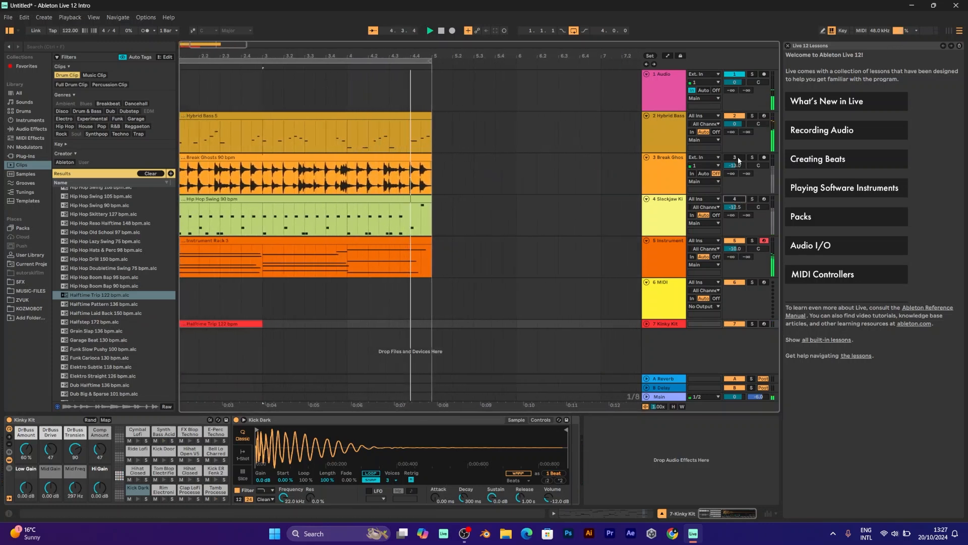
Step: Delete the Kinky Kit drum track and set the project tempo to 90 BPM
click(647, 323)
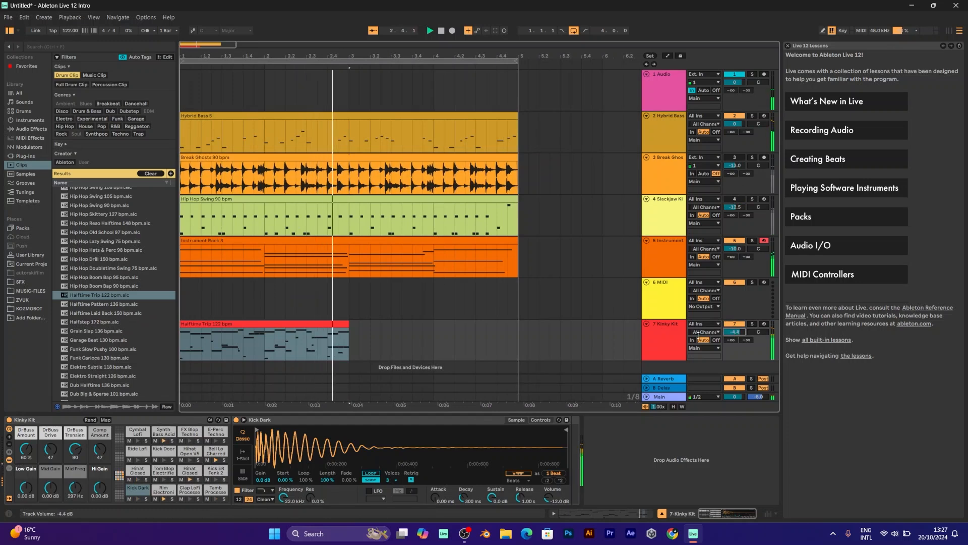
click(661, 335)
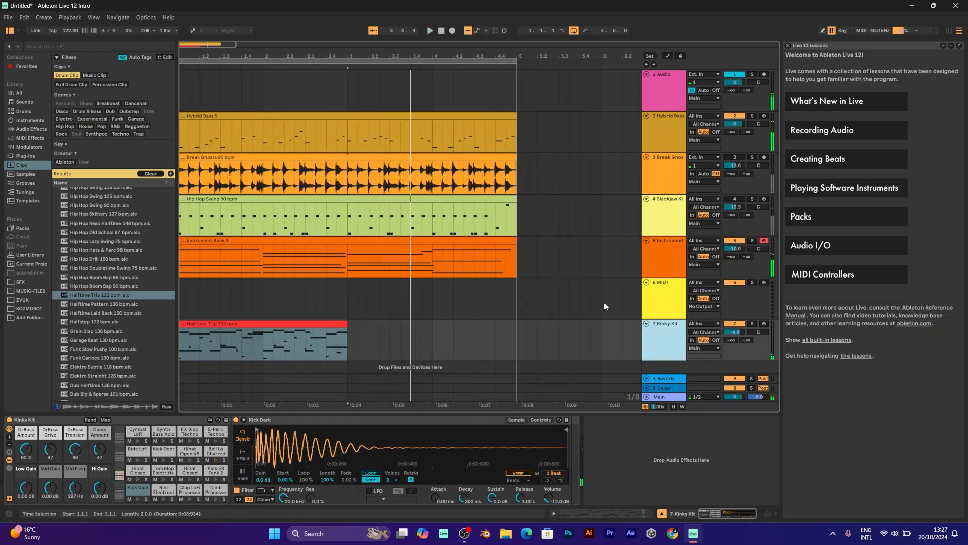
key(Delete)
drag(65, 29, 65, 38)
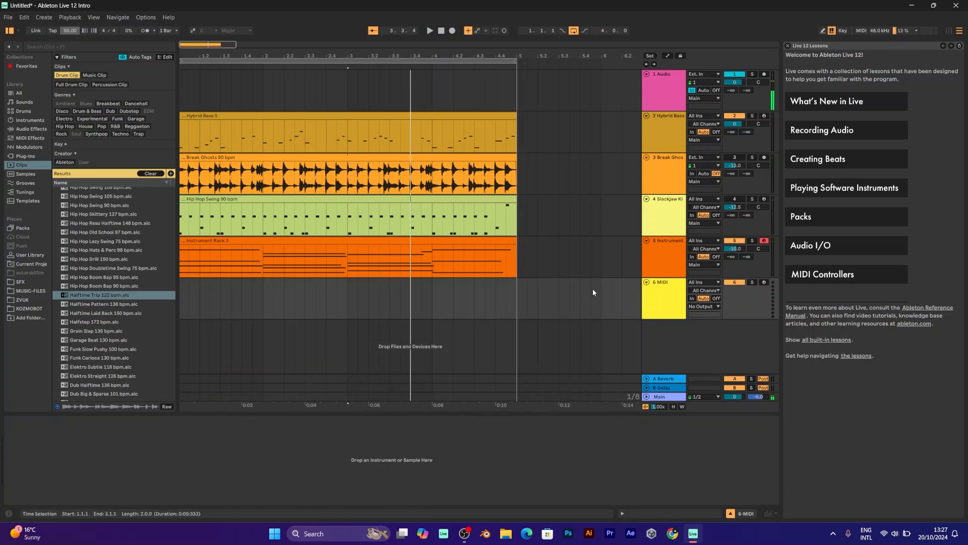
Step: Filter the Sounds library to pads and preview presets such as Basic Digi Pad.adg, Bloom Pad.adv and Bronto Pad.adg for the empty sixth track
click(662, 301)
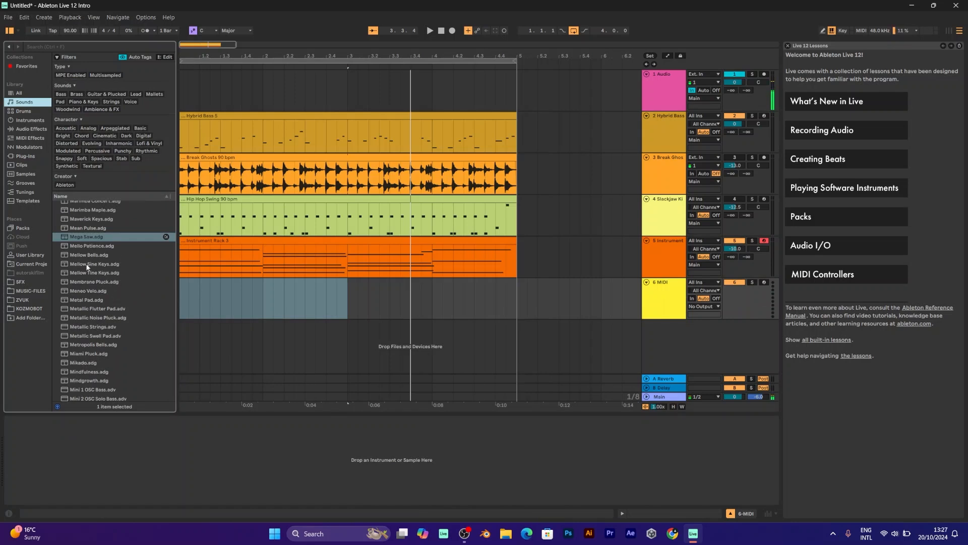
click(63, 103)
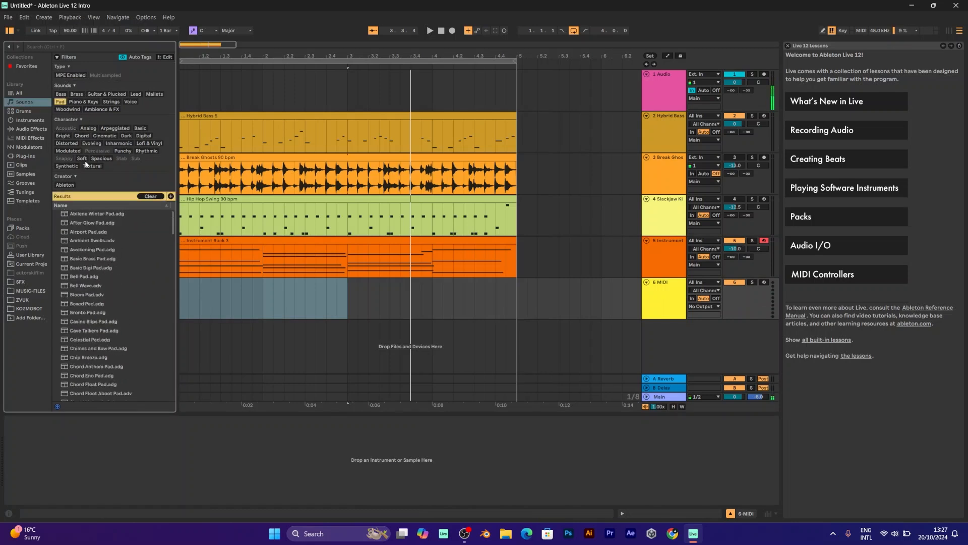
click(93, 267)
ctrl+click(98, 296)
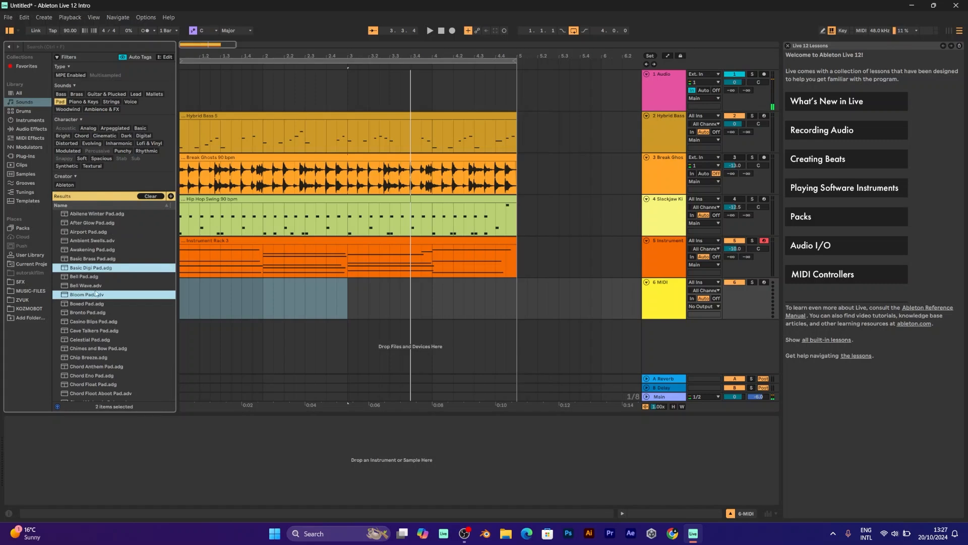
click(91, 312)
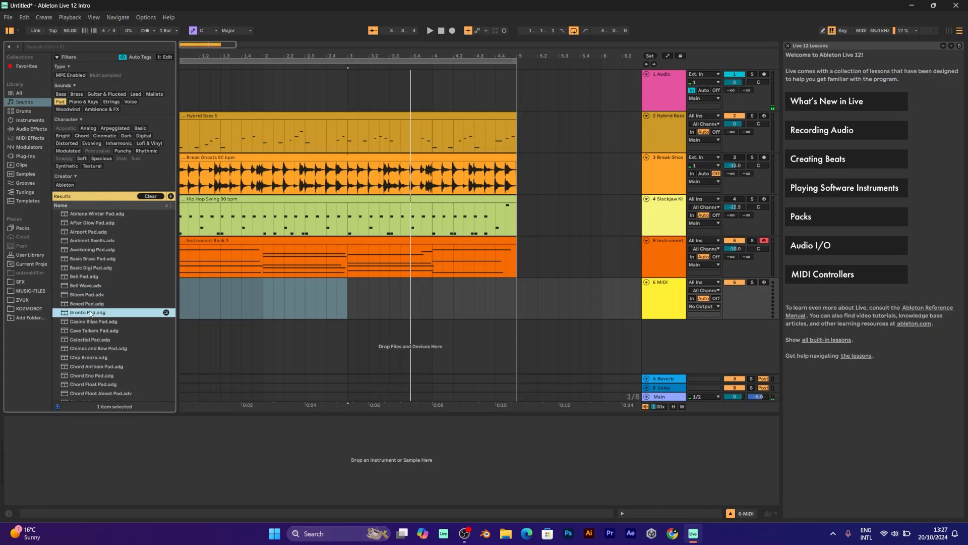
ctrl+click(82, 269)
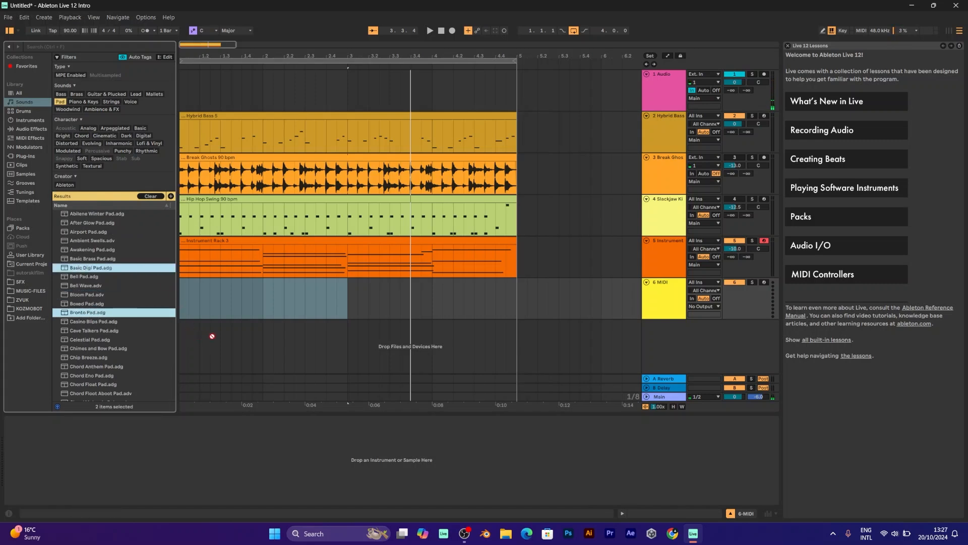
Step: Audition a few more pad presets and load Basic Digi Pad.adg onto the empty sixth MIDI track
click(659, 300)
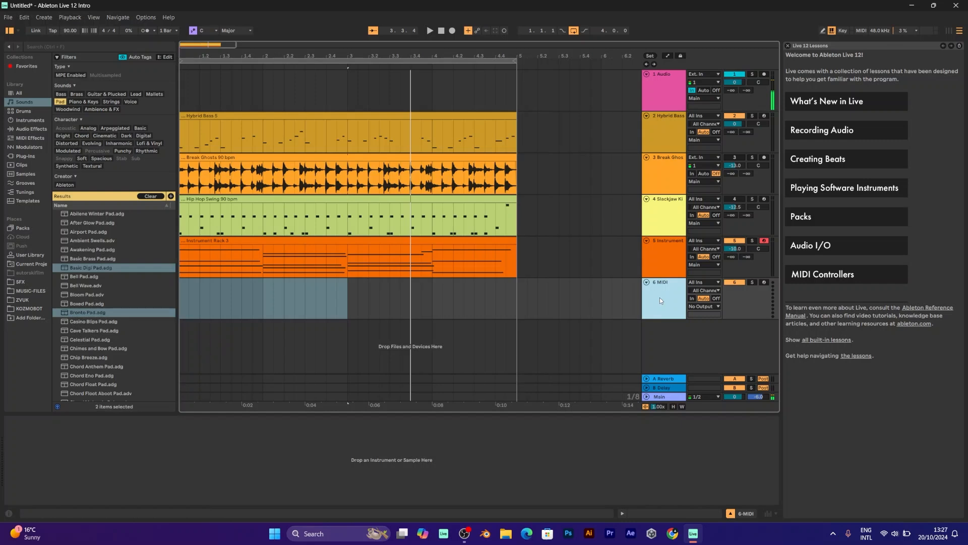
drag(106, 276, 202, 304)
click(380, 301)
click(115, 267)
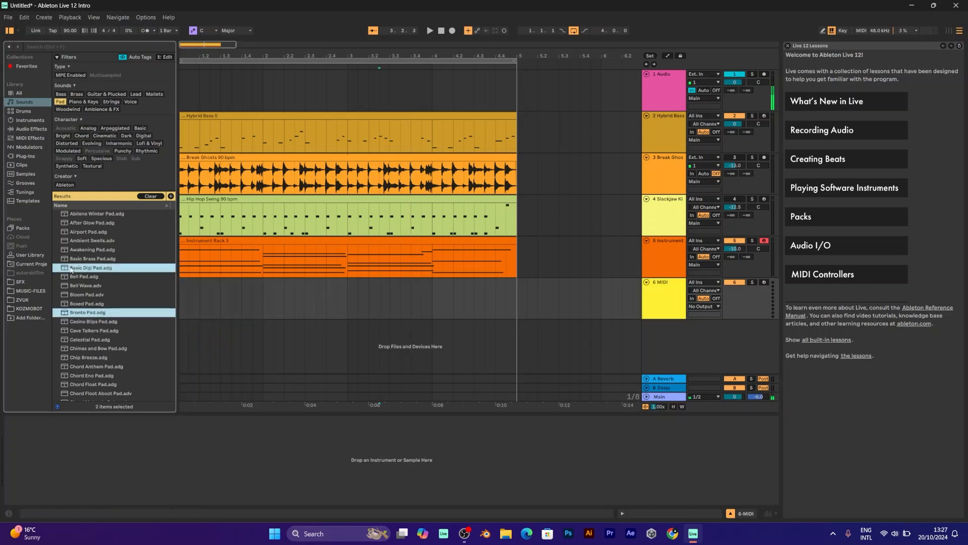
click(93, 250)
click(91, 260)
drag(91, 268, 101, 271)
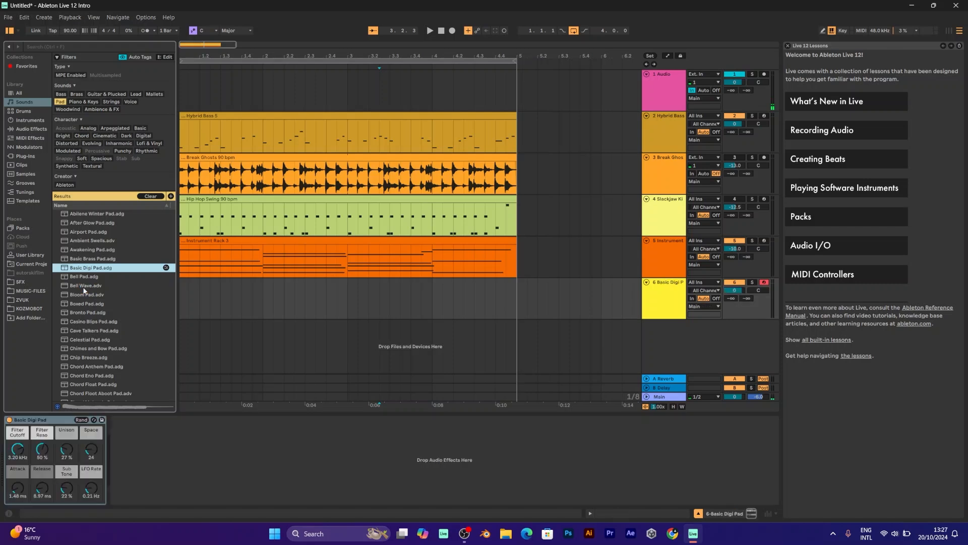
Step: Copy the four-bar Instrument Rack clip onto the sixth track at bar 1, then solo the fifth and sixth tracks in playback
click(332, 240)
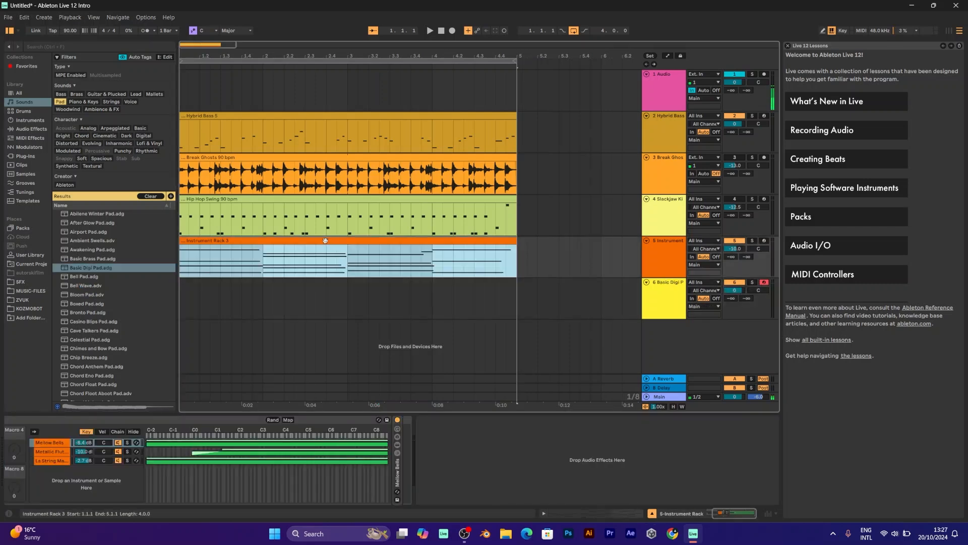
drag(326, 241, 306, 280)
click(752, 240)
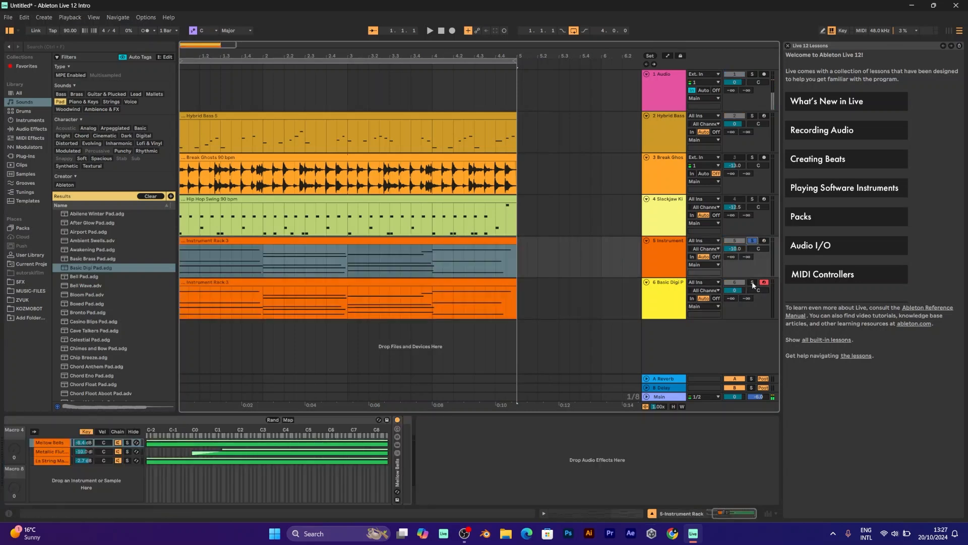
click(751, 283)
key(space)
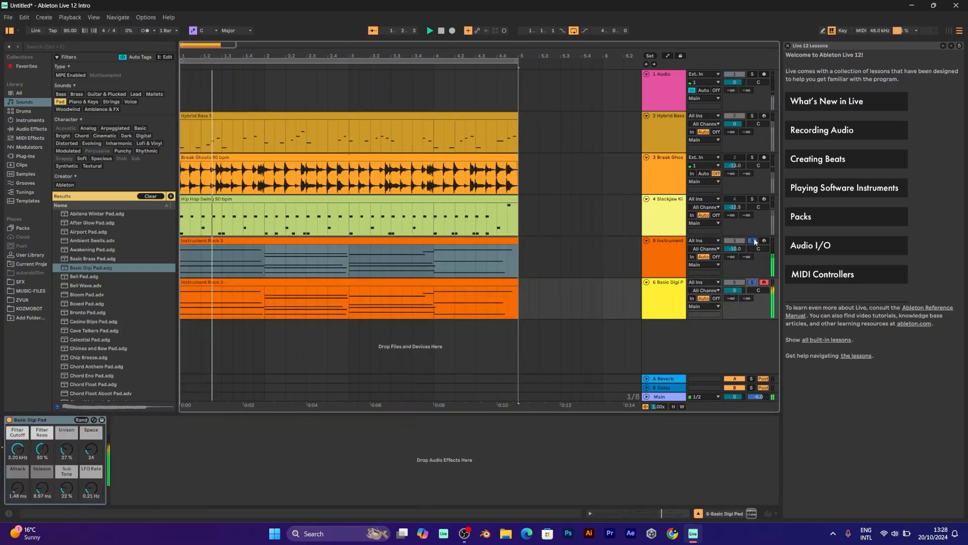
Step: Lower the sixth track's volume, replace its instrument with Celestial Pad.adg, and end the solo listening
drag(736, 290, 668, 301)
click(667, 301)
click(137, 339)
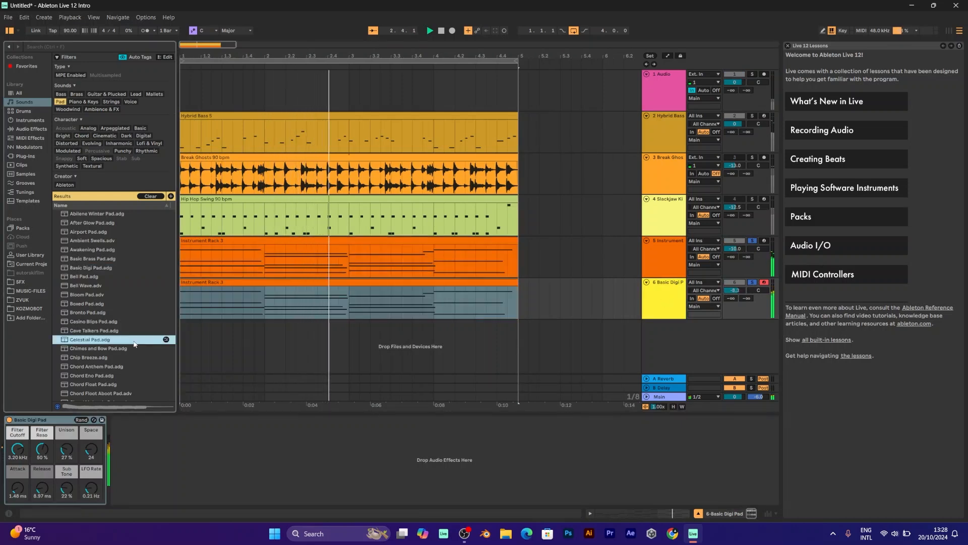
click(752, 282)
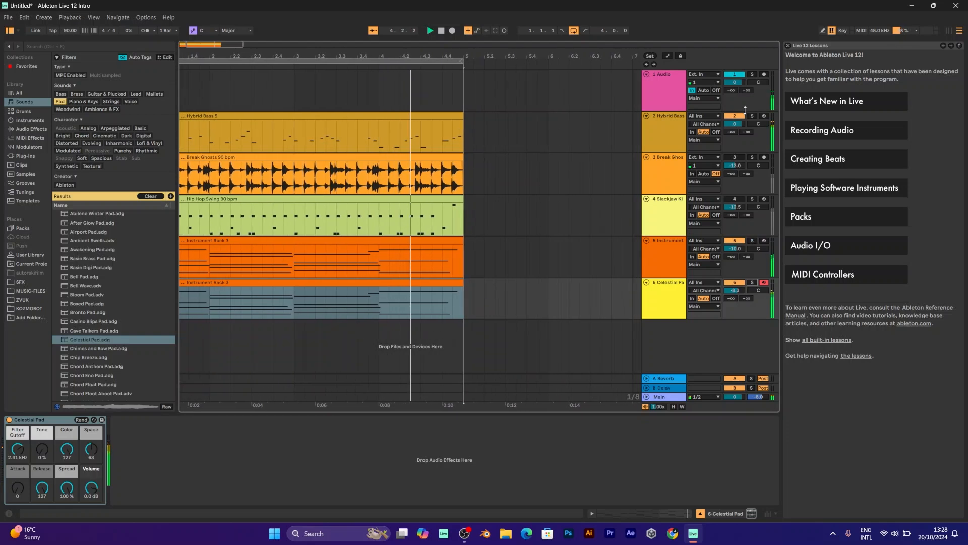
Step: Duplicate the Celestial Pad track and replace the copy's instrument with Detuned Square.adg after browsing further pads
right_click(675, 302)
click(688, 321)
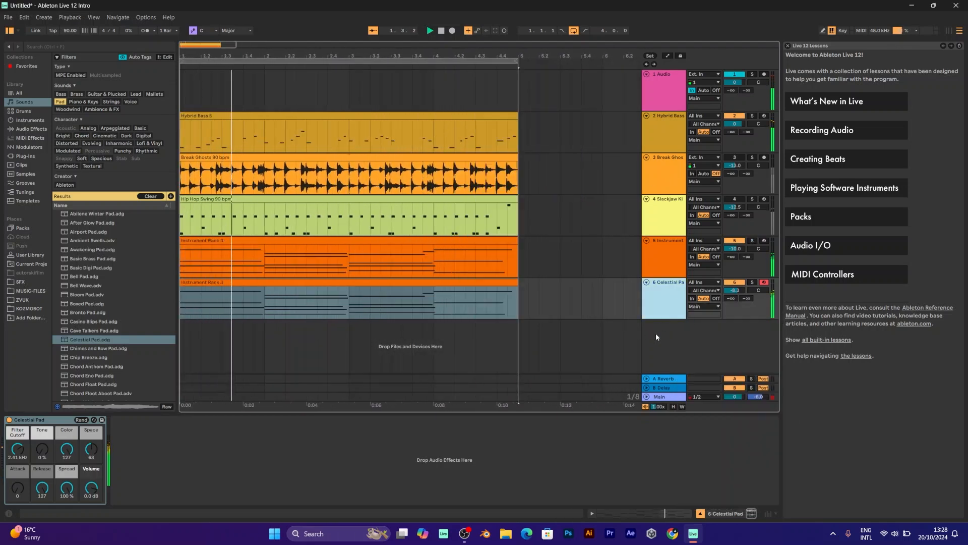
drag(155, 396, 152, 386)
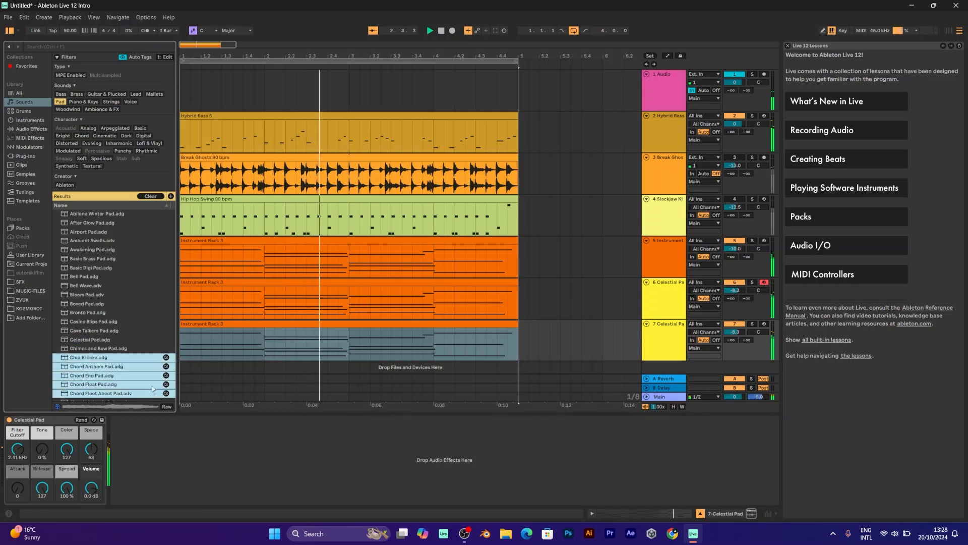
click(116, 394)
scroll(113, 372, down, 5)
click(113, 376)
drag(74, 380, 224, 337)
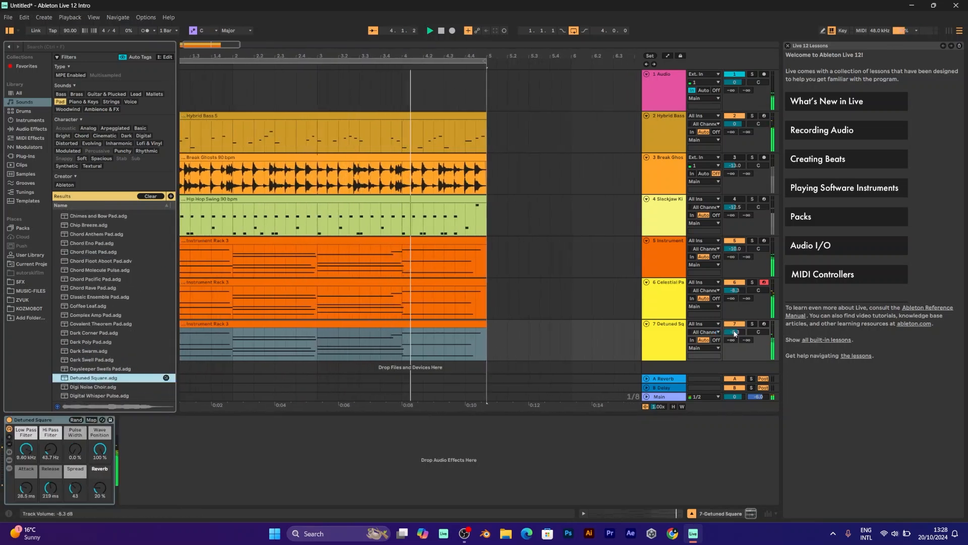
Step: Lower the volumes to about -11.4 dB on the seventh track, -10.3 dB on the sixth and -11.1 dB on the fifth
drag(734, 332, 735, 340)
drag(736, 291, 735, 296)
click(735, 249)
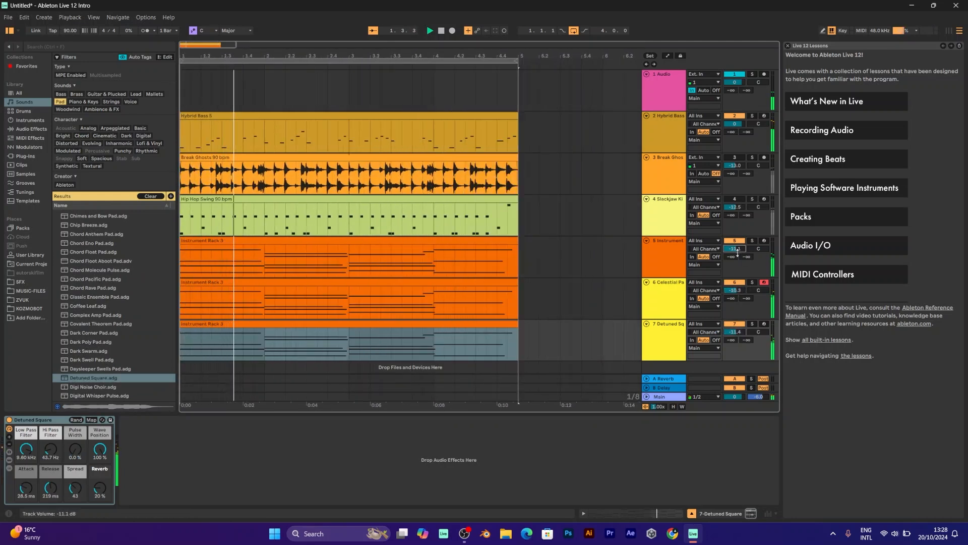
Step: Recolour the clips on the Celestial Pad and Detuned Square tracks to match their yellow track colour
click(469, 276)
click(469, 282)
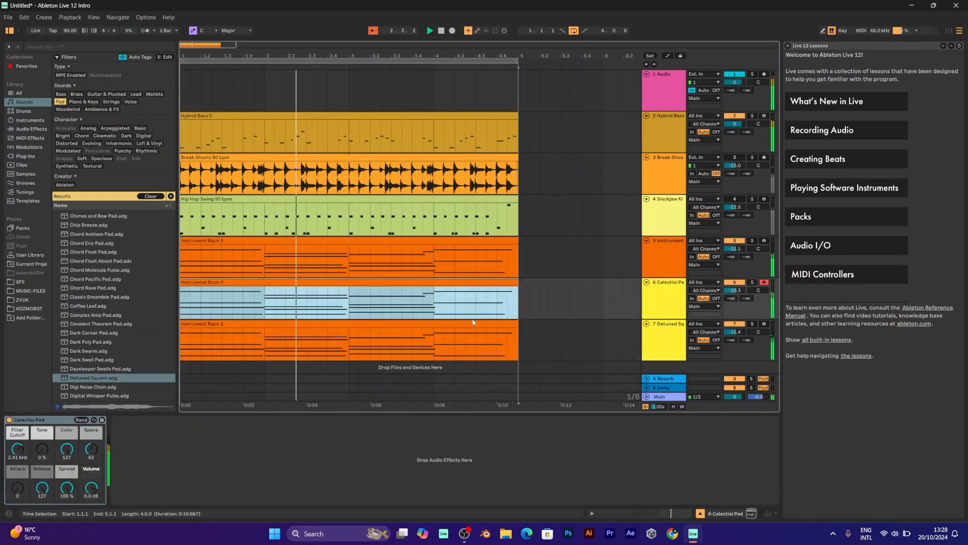
click(473, 328)
right_click(475, 327)
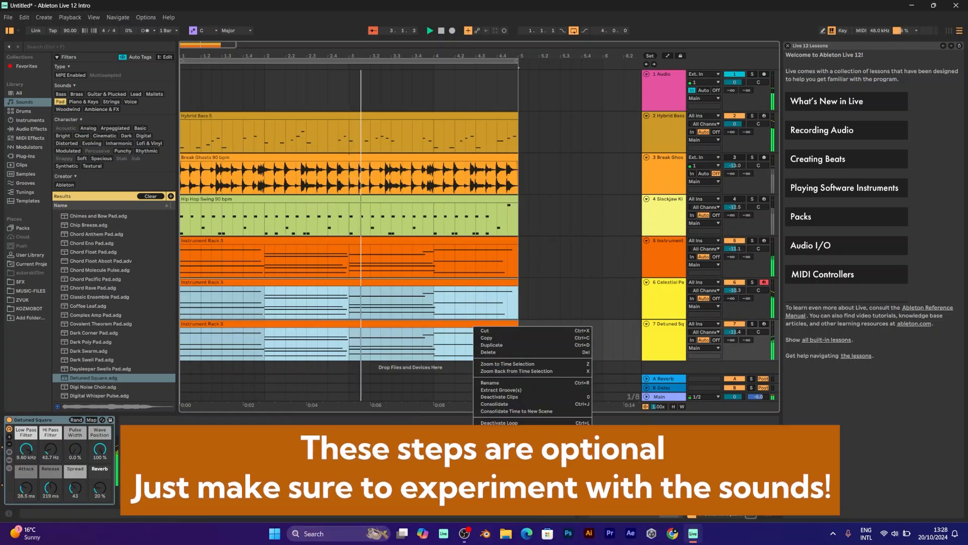
click(506, 481)
click(466, 301)
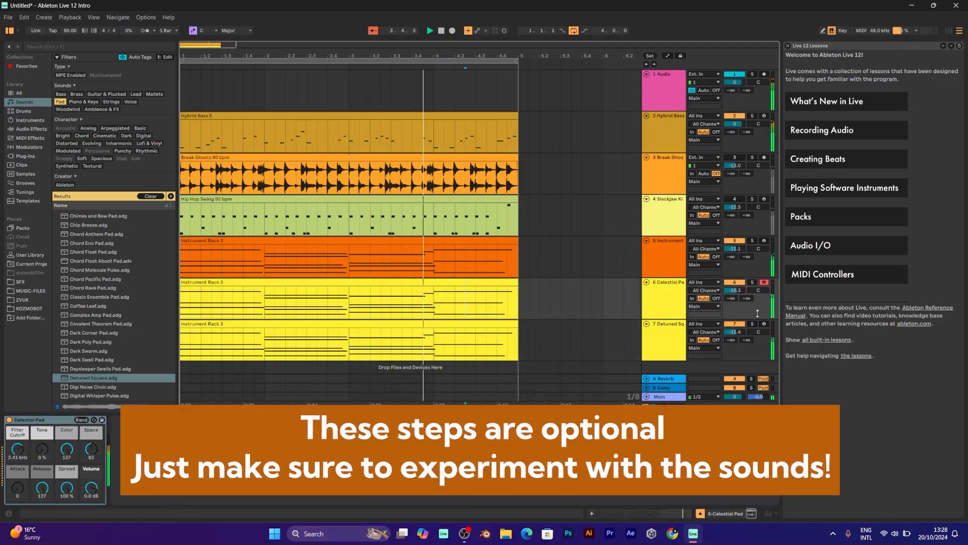
Step: Compare the loop with the Detuned Square track switched off and on, and lower the Celestial Pad track's volume slightly
click(741, 324)
click(742, 322)
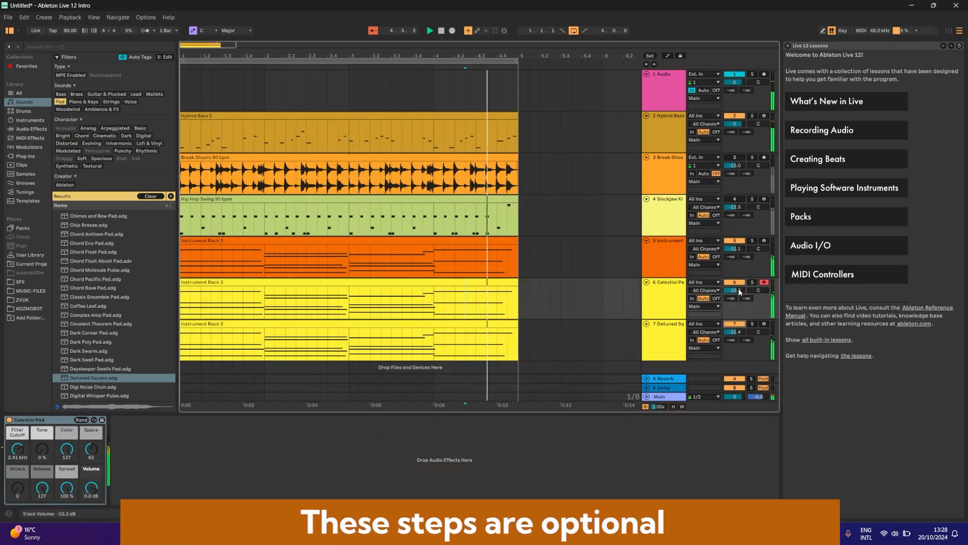
drag(738, 289, 738, 291)
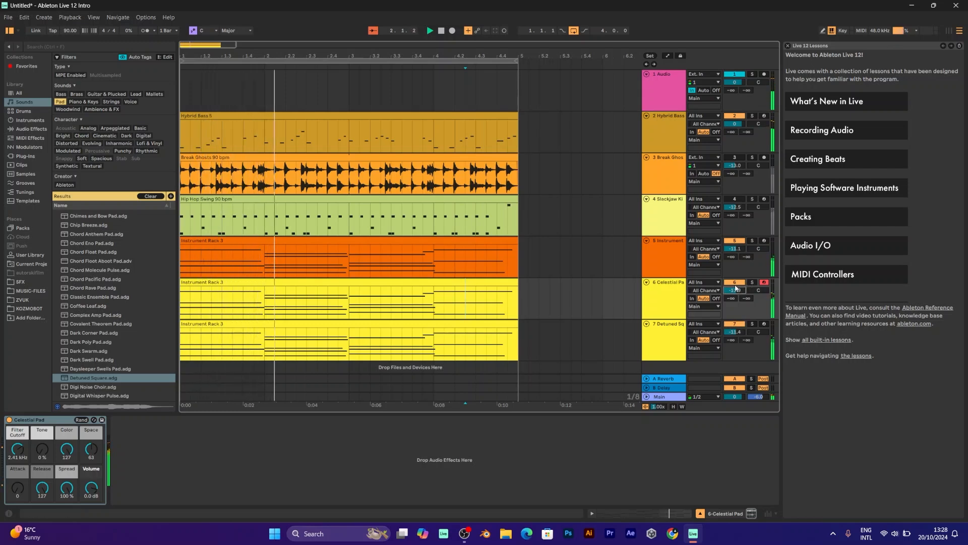
Step: Fold the Celestial Pad and Detuned Square tracks and play the loop from the start
click(646, 283)
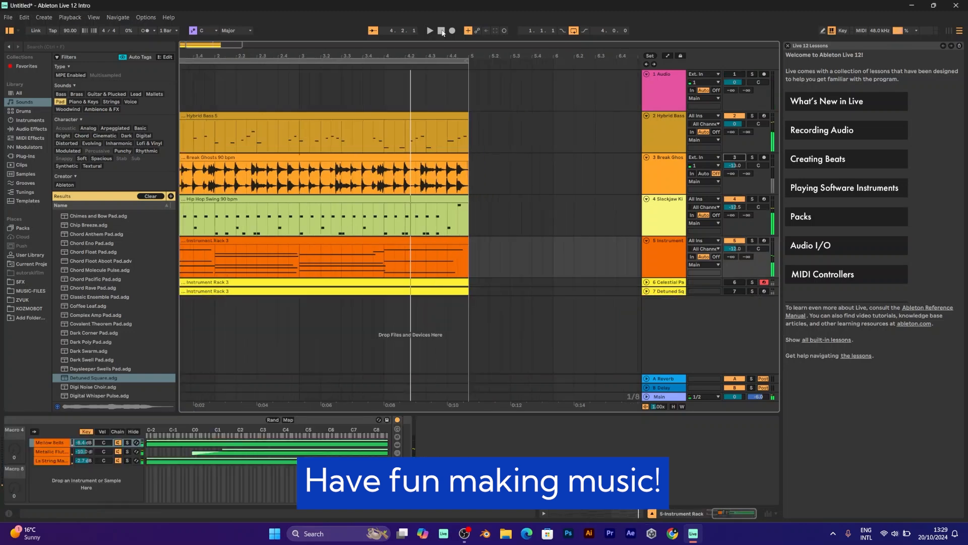
key(space)
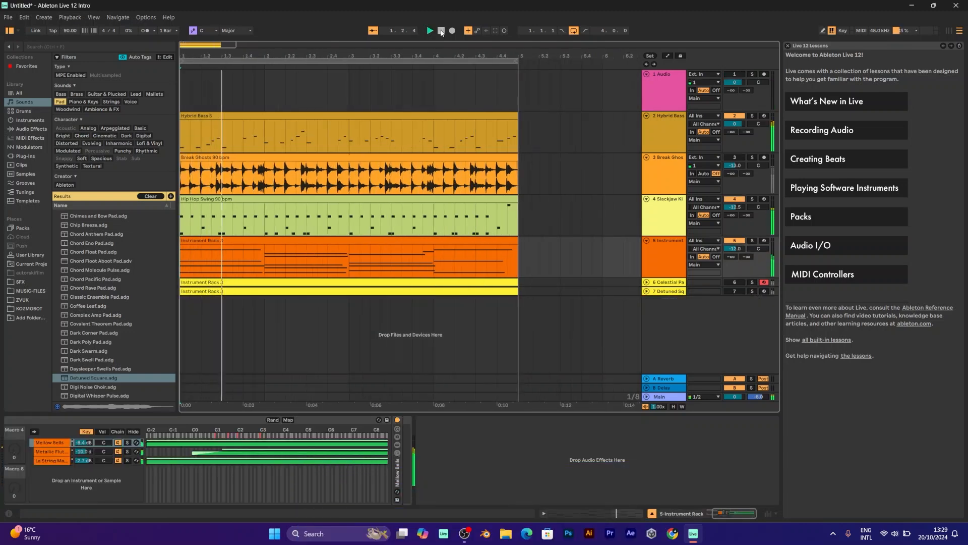